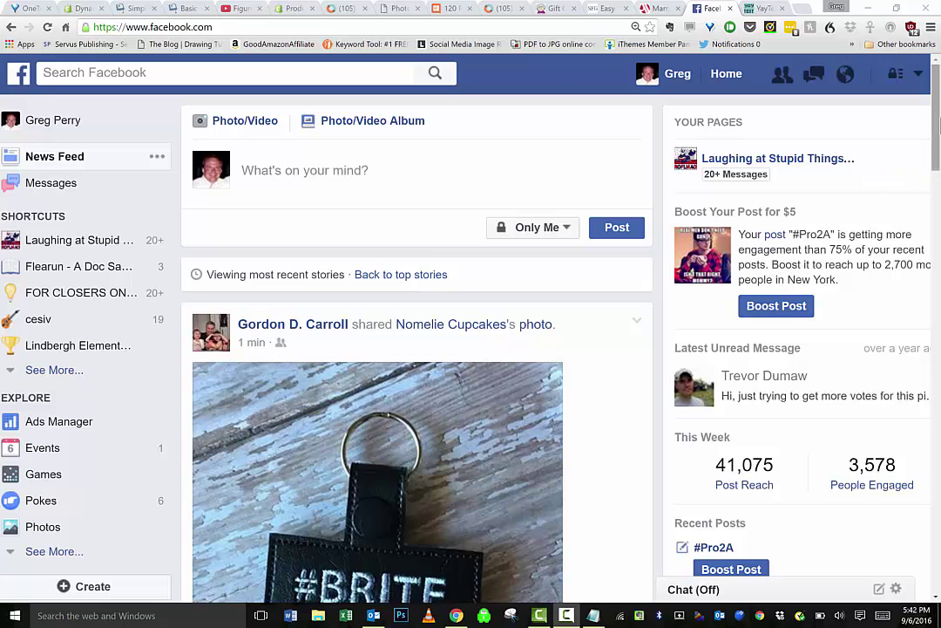
# Clear the stray letters from a new draft, paste the prepared styled text block, and publish it
pyautogui.click(323, 170)
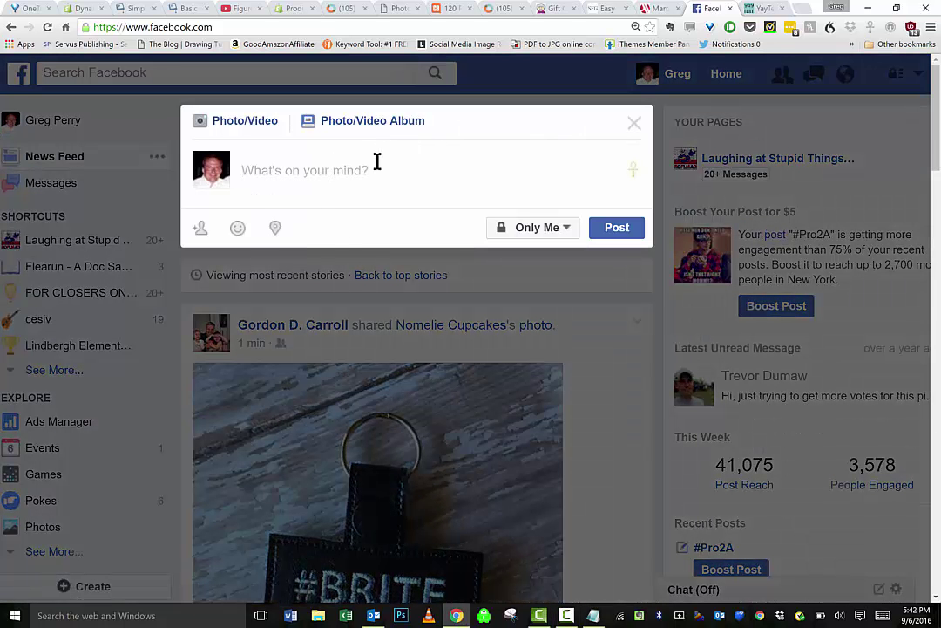
pyautogui.write('rhshwoendnd')
pyautogui.press('BackSpace')
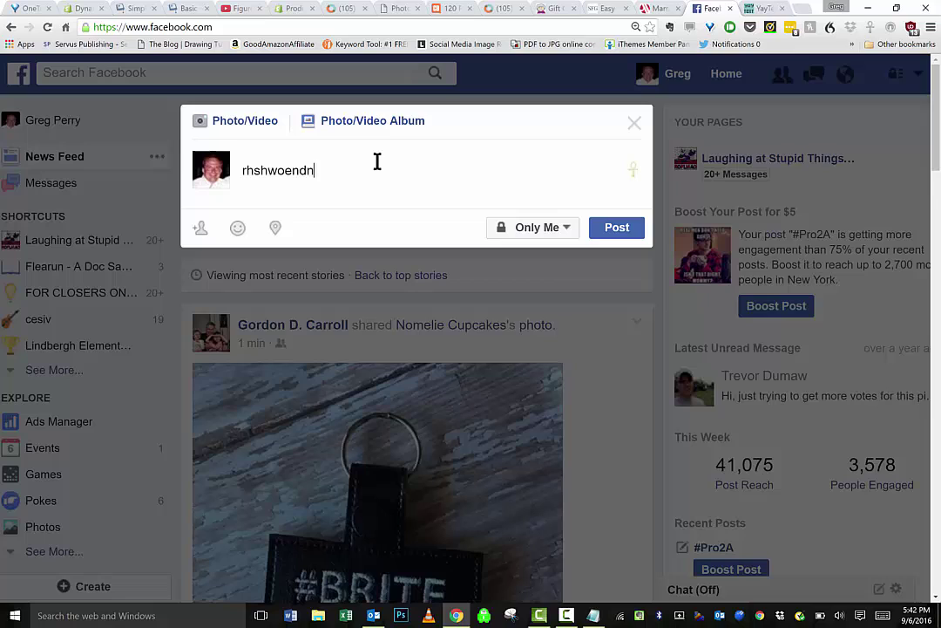
pyautogui.press('BackSpace')
pyautogui.press('BackSpace')
pyautogui.press('BackSpace')
pyautogui.press('BackSpace')
pyautogui.press('BackSpace')
pyautogui.press('BackSpace')
pyautogui.press('BackSpace')
pyautogui.press('BackSpace')
pyautogui.press('BackSpace')
pyautogui.press('BackSpace')
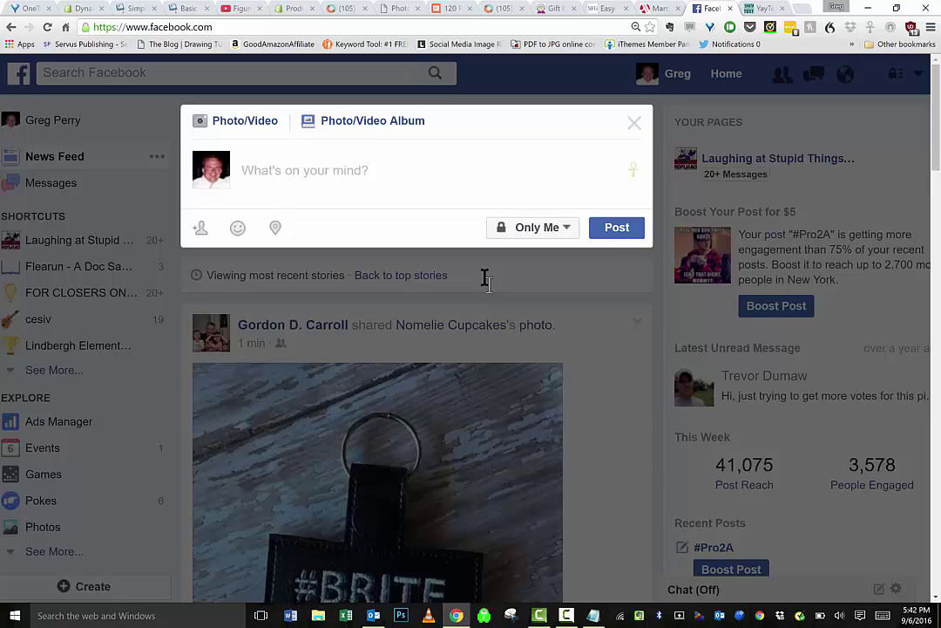
pyautogui.write('What an amazing array of text formatting inside a Facebook post! • Italics! • Boldface! • Underline! • Small Caps! • Bubble Text! • BLACK BUBBLE TEXT! • Double Struck! • Gothic! • Zalgo Text! • And all sorts of other weird stuff!')
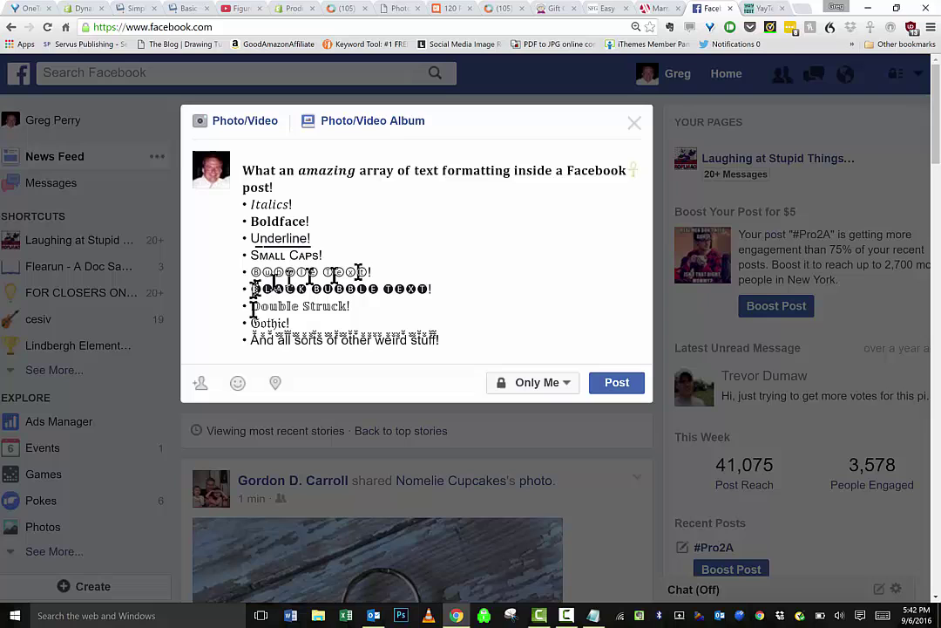
pyautogui.click(621, 384)
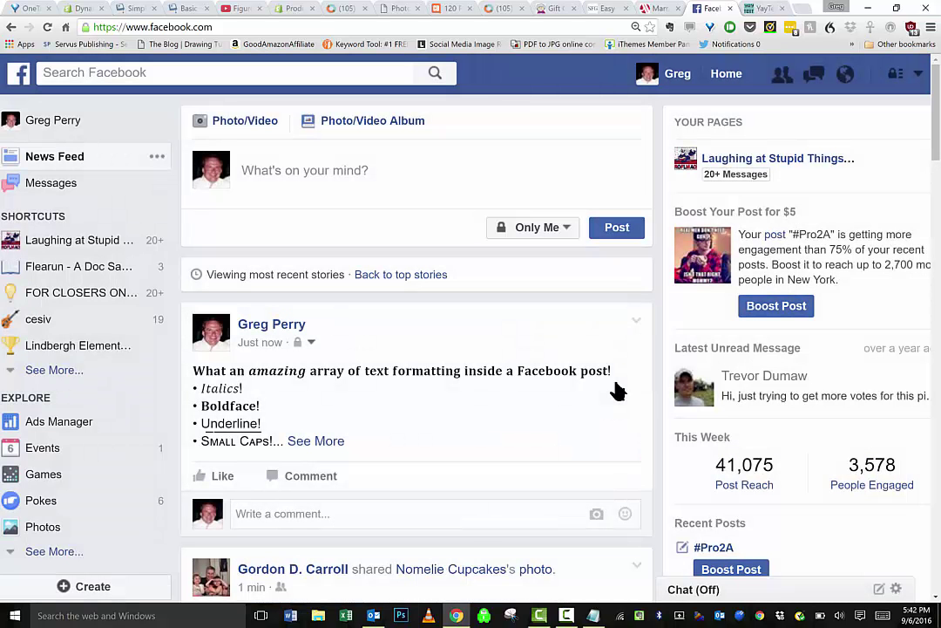
# Scroll back to the new styled post and expand it with See More
pyautogui.scroll(-1, 939, 171)
pyautogui.scroll(-3, 939, 183)
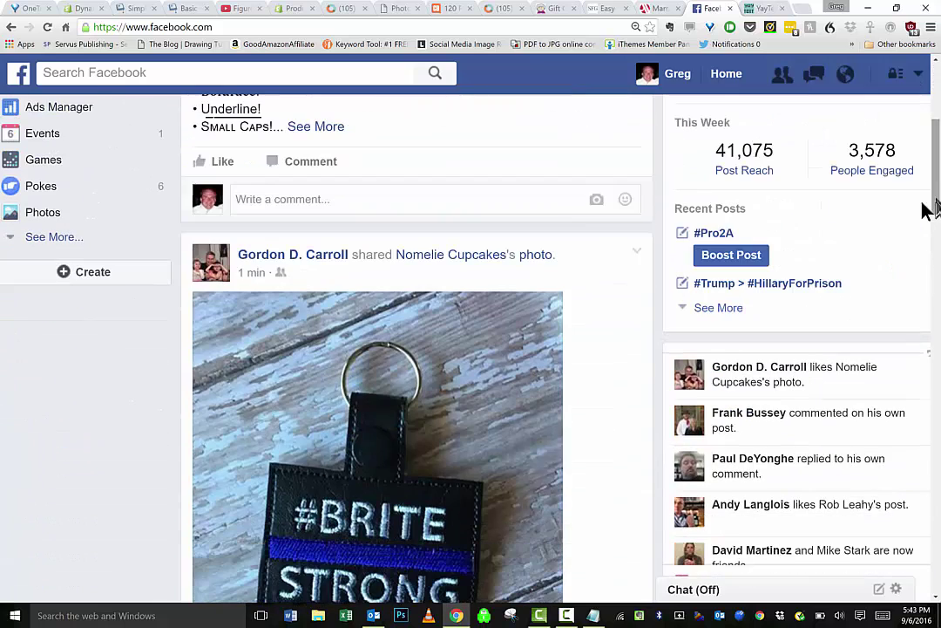
pyautogui.scroll(2, 938, 143)
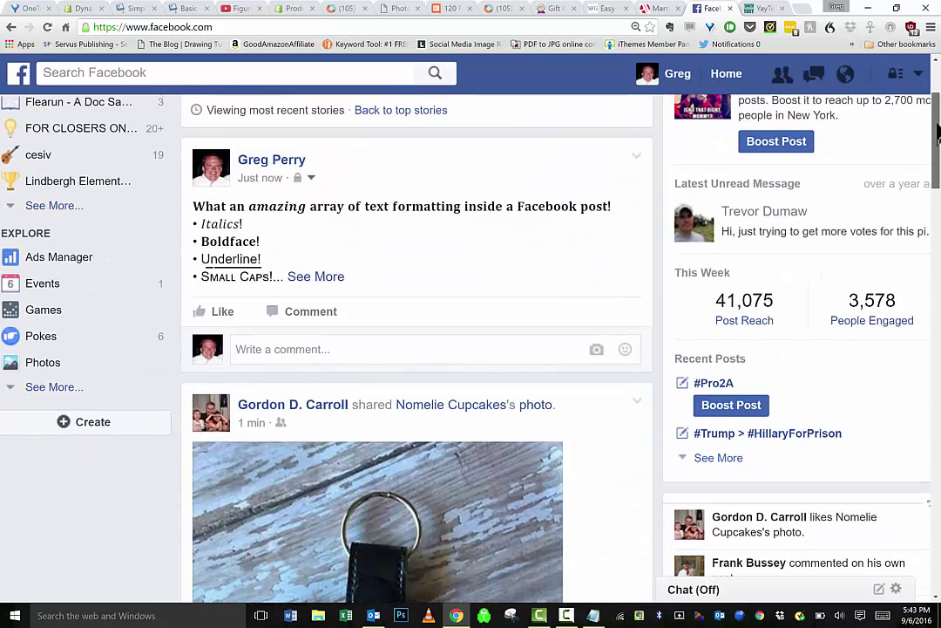
pyautogui.click(307, 277)
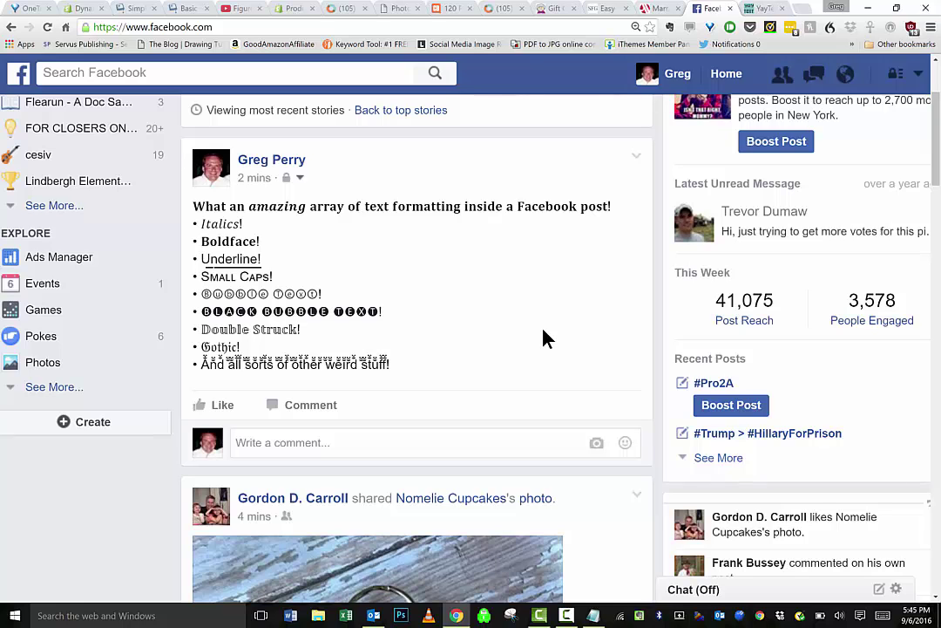
# Type 'This post will be formatted in italics' in a new draft, cut it, and close the composer
pyautogui.scroll(2, 684, 131)
pyautogui.click(347, 171)
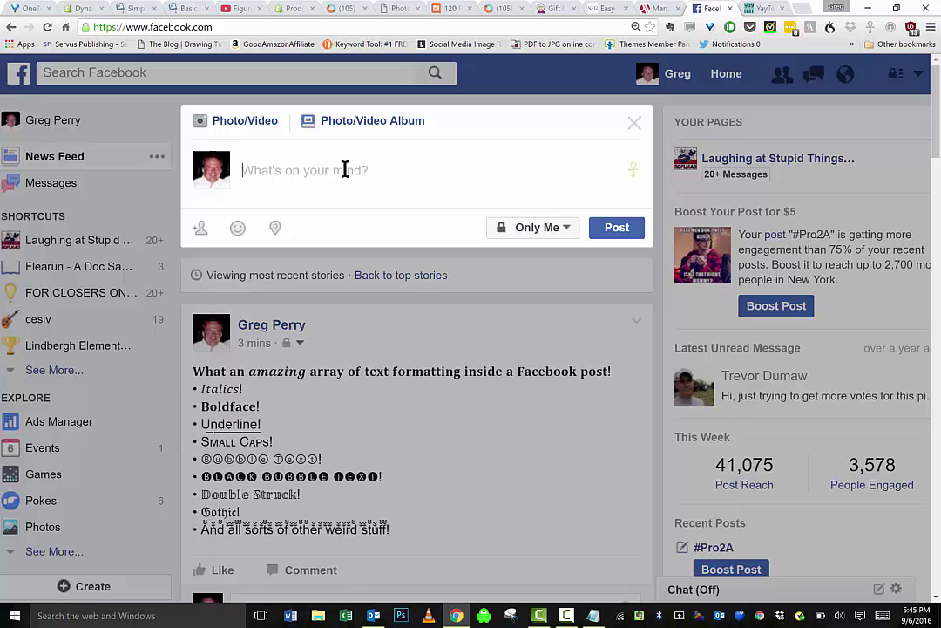
pyautogui.write('This post w')
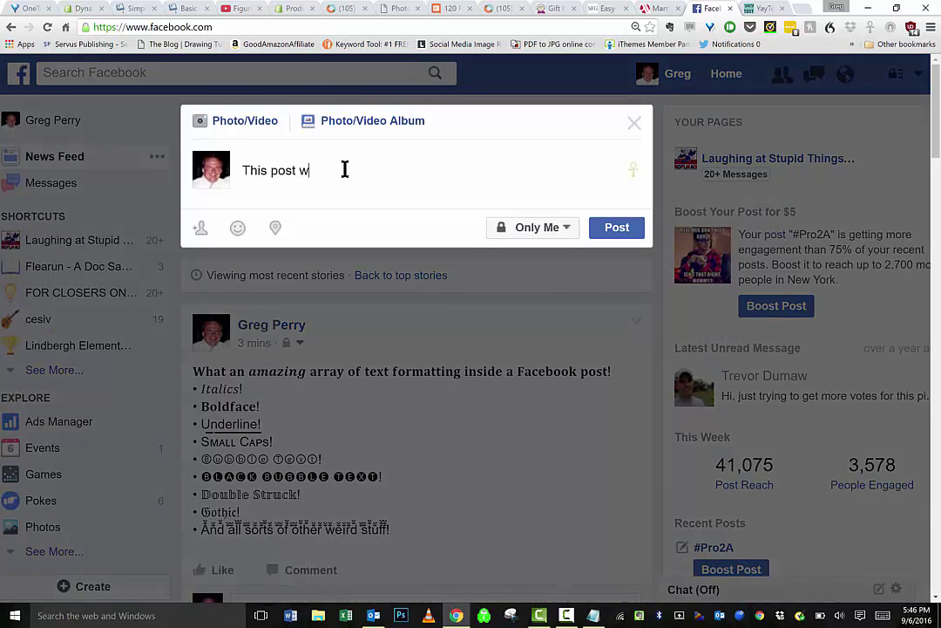
pyautogui.write('ill be formatted in italics.')
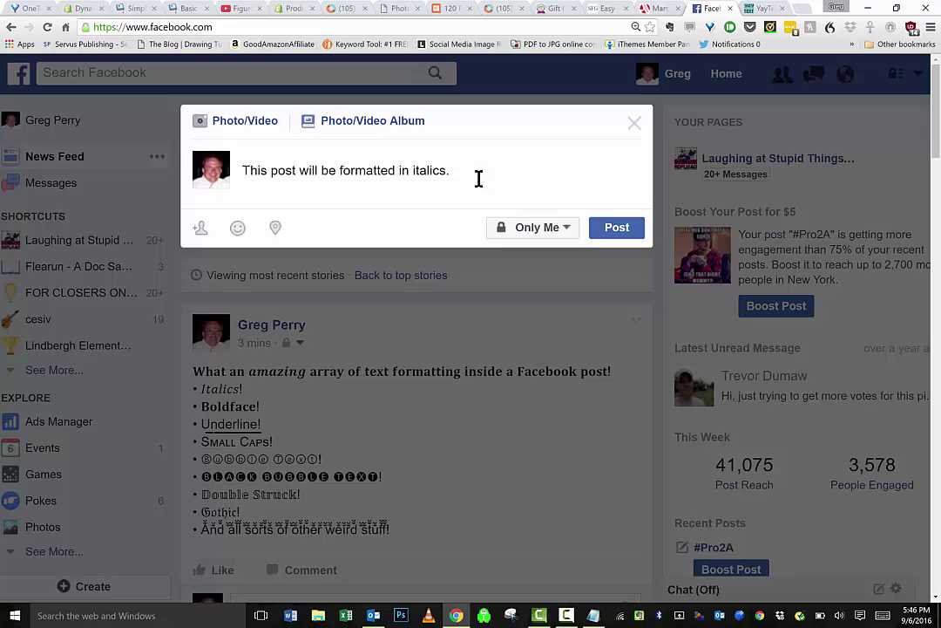
pyautogui.moveTo(451, 174); pyautogui.dragTo(237, 179)
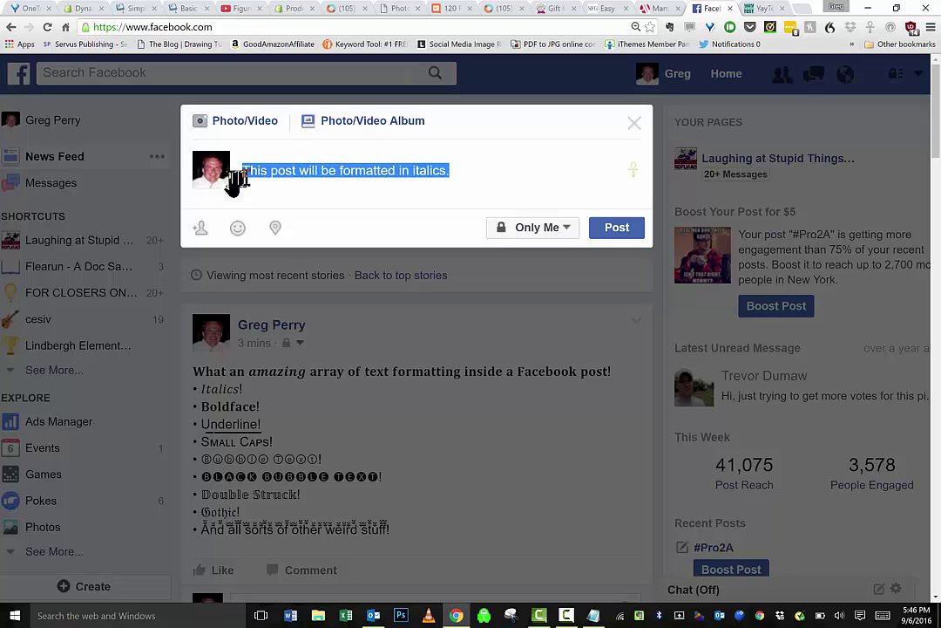
pyautogui.rightClick(324, 166)
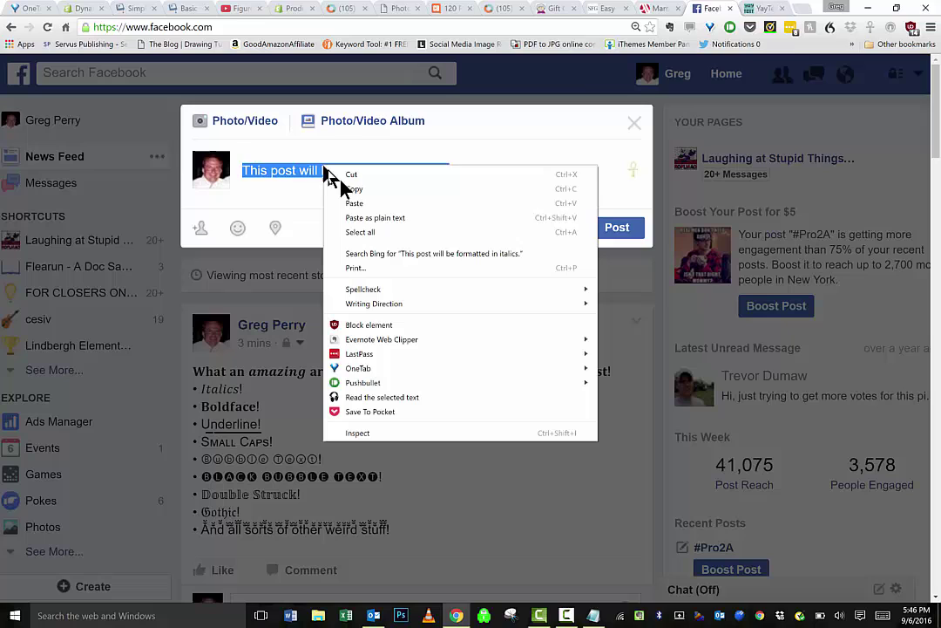
pyautogui.click(369, 176)
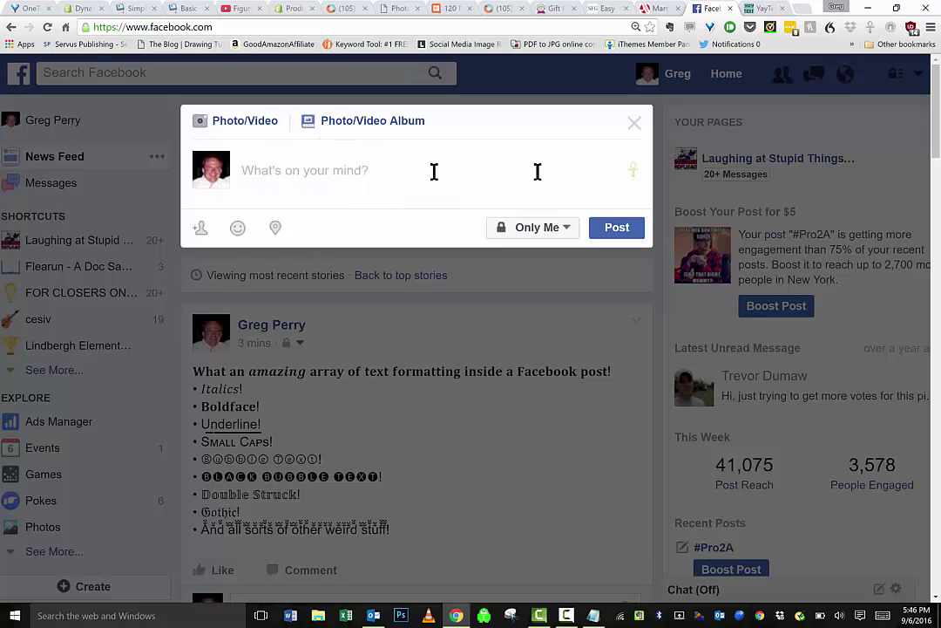
pyautogui.click(635, 128)
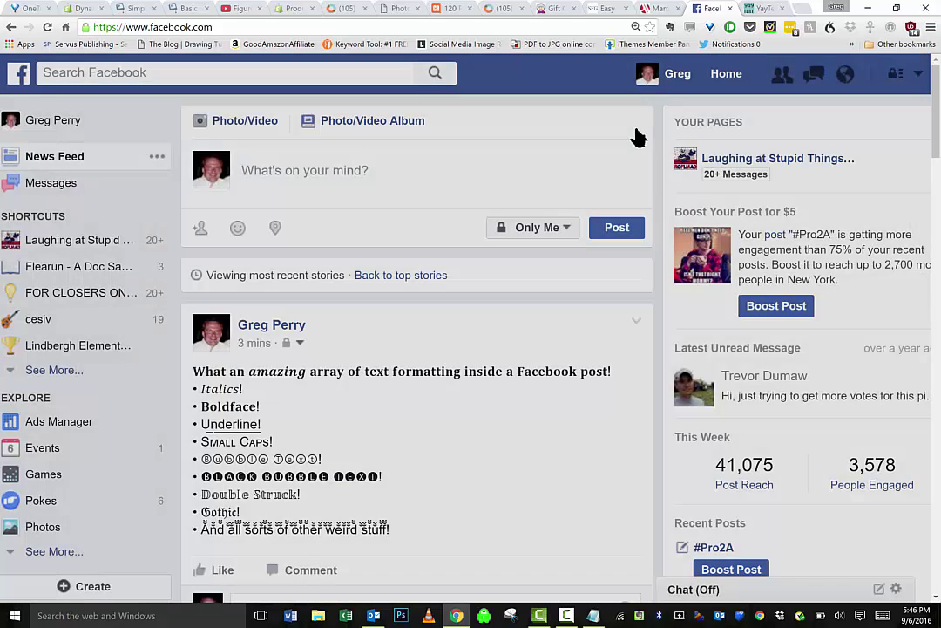
# Switch to the YayText page and reload it
pyautogui.click(755, 8)
pyautogui.click(353, 27)
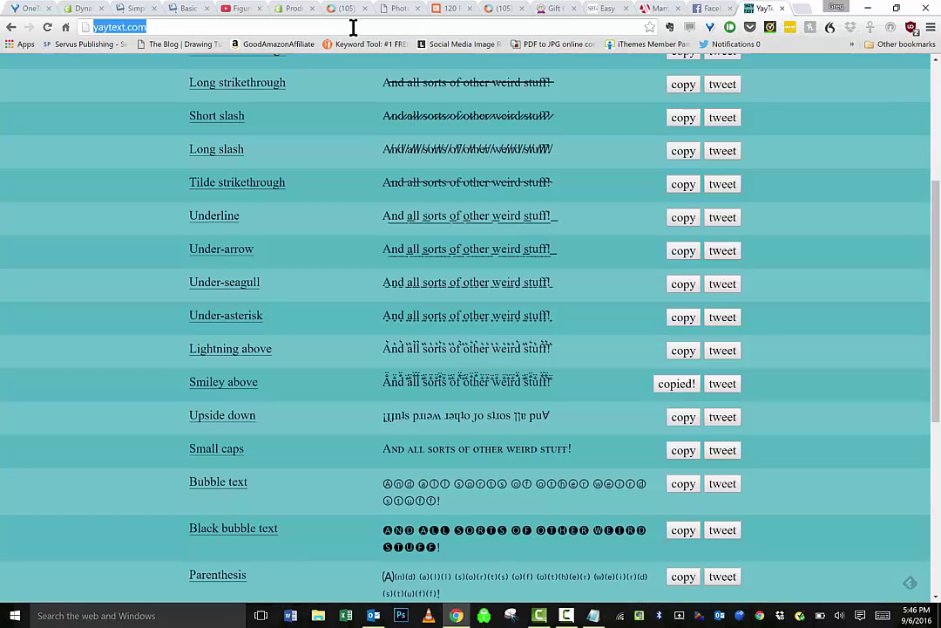
pyautogui.press('Return')
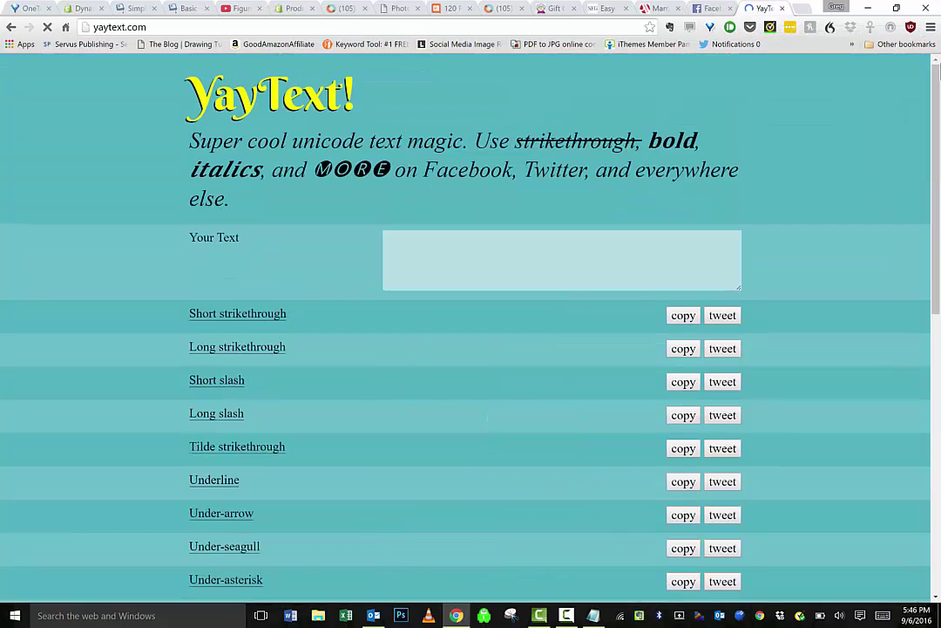
pyautogui.click(186, 26)
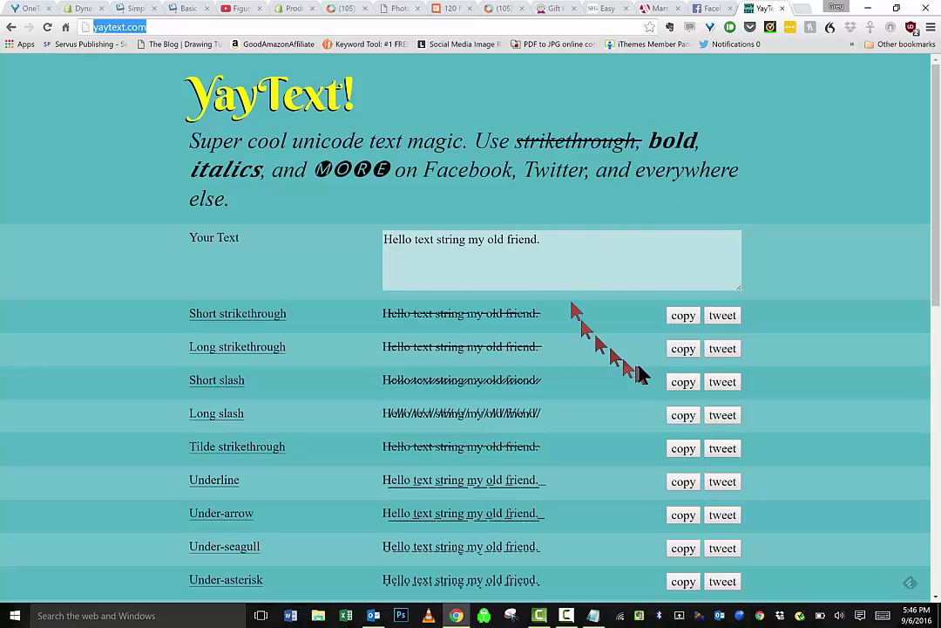
# Replace the Your Text sample with the cut sentence 'This post will be formatted in italics'
pyautogui.click(548, 246)
pyautogui.hotkey('ctrl', 'a')
pyautogui.press('Delete')
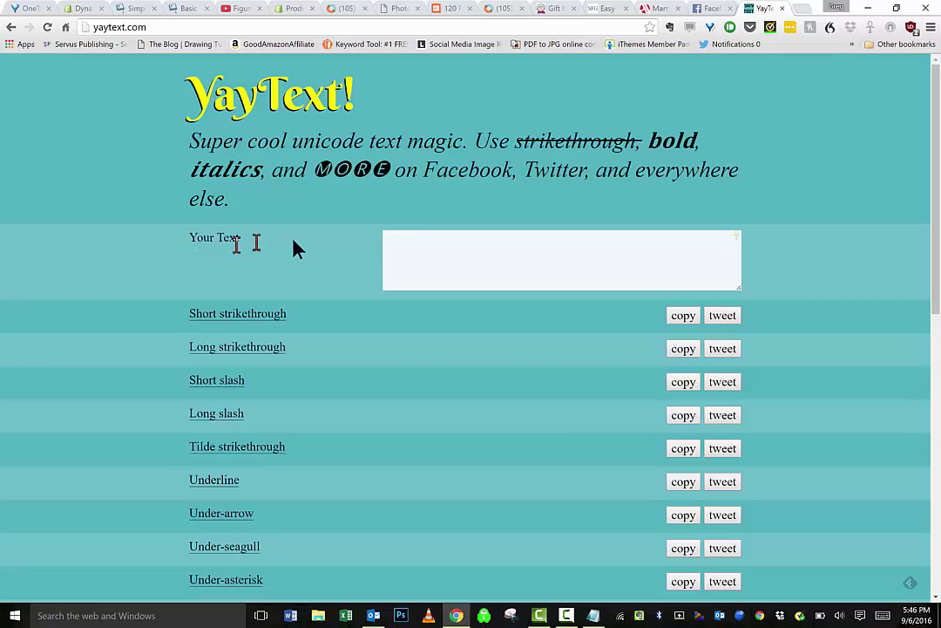
pyautogui.rightClick(398, 233)
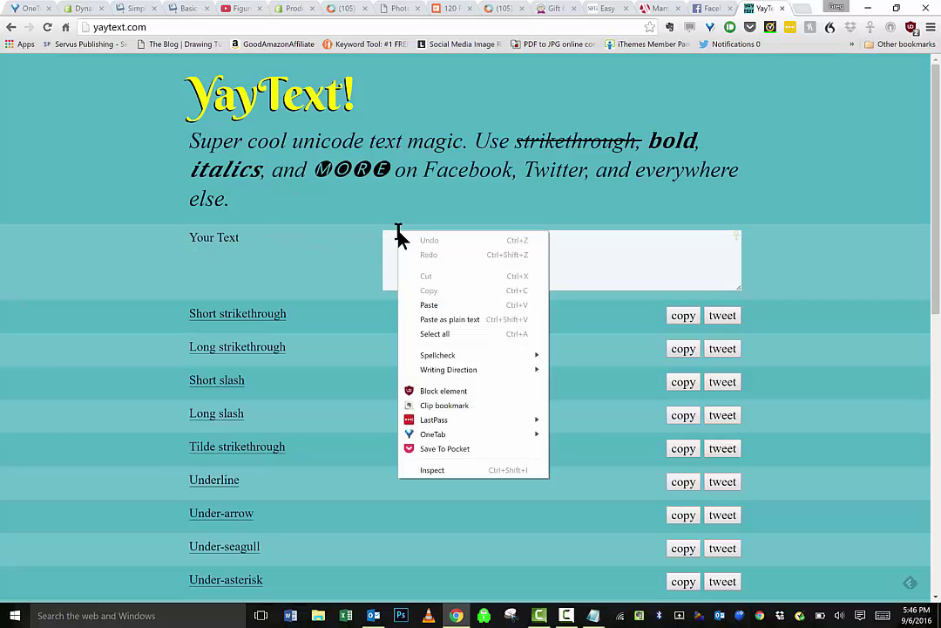
pyautogui.click(444, 306)
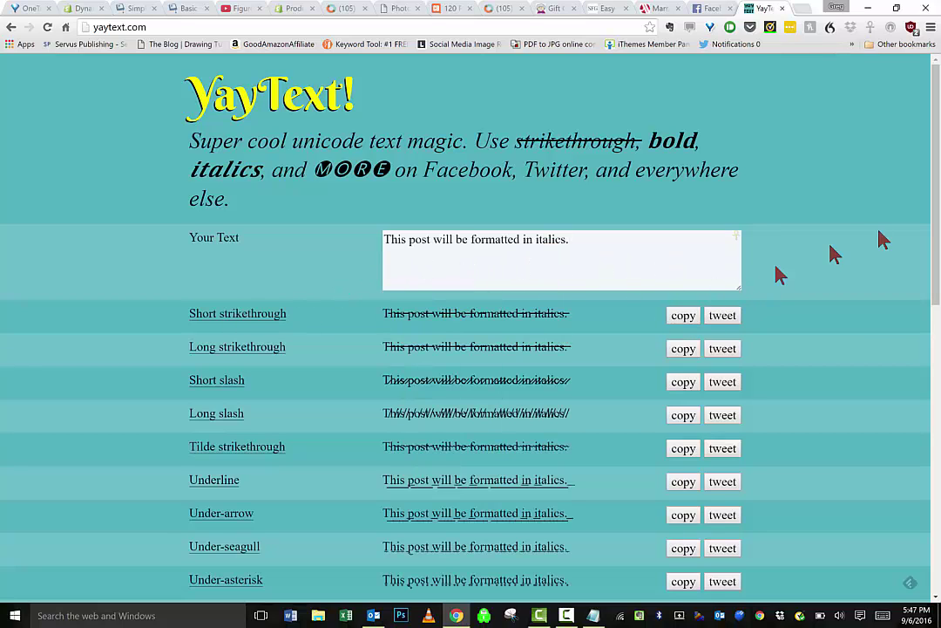
# Scroll through the sentence's styled previews (Bold, Script, Fraktur) down to the Italic row
pyautogui.moveTo(935, 165); pyautogui.dragTo(794, 235)
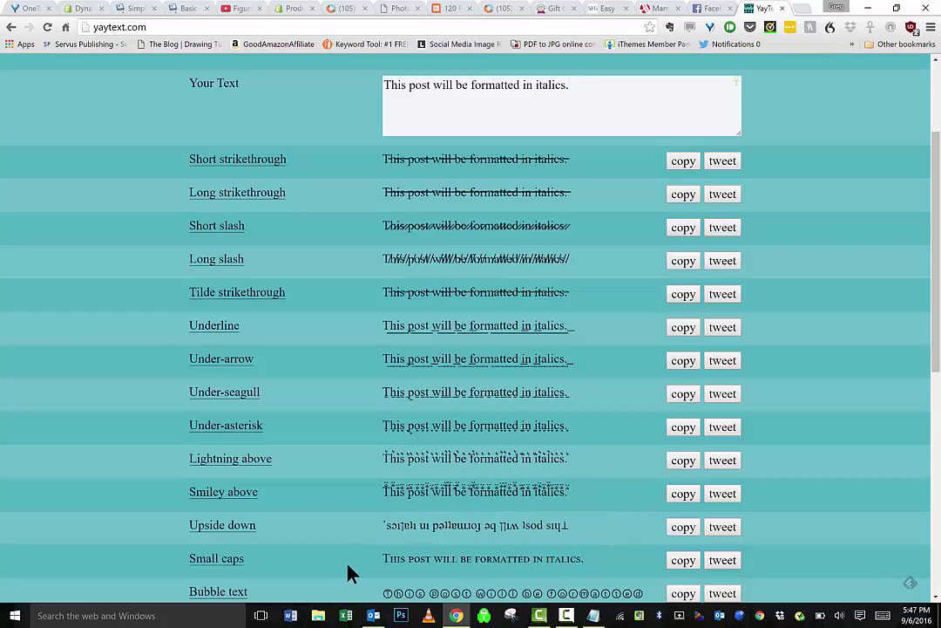
pyautogui.scroll(-5, 937, 360)
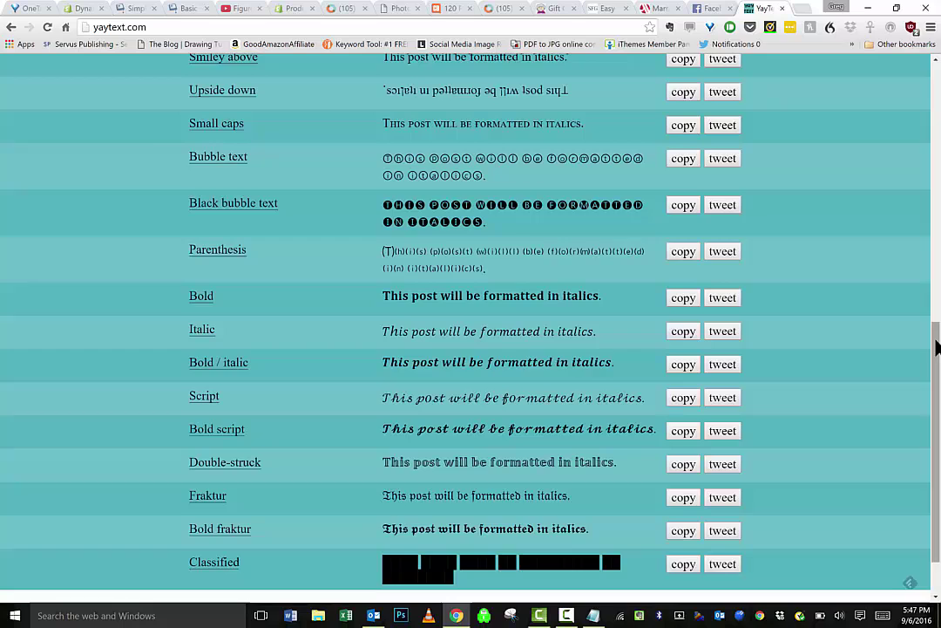
pyautogui.scroll(-2, 872, 331)
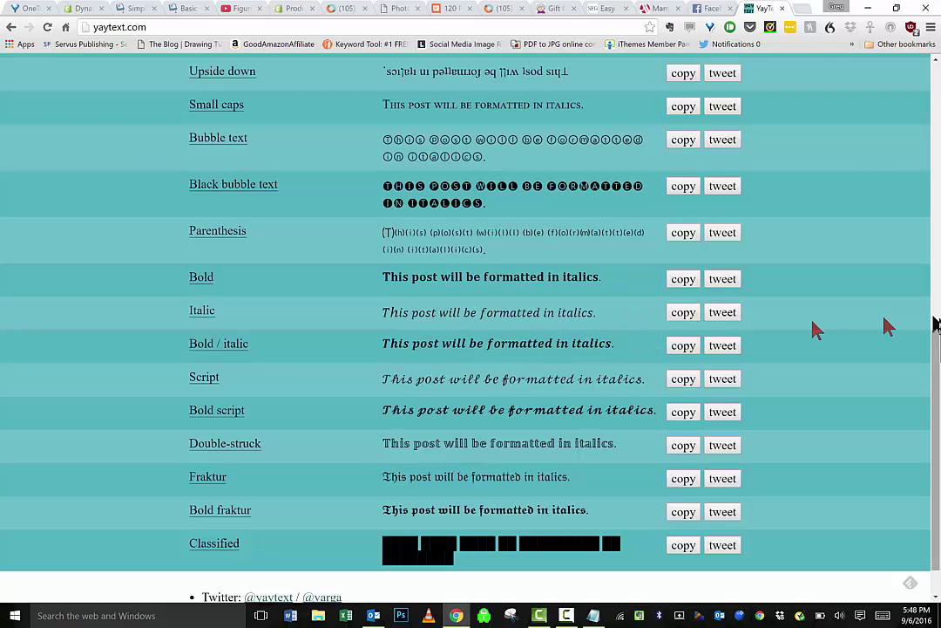
pyautogui.scroll(4, 932, 353)
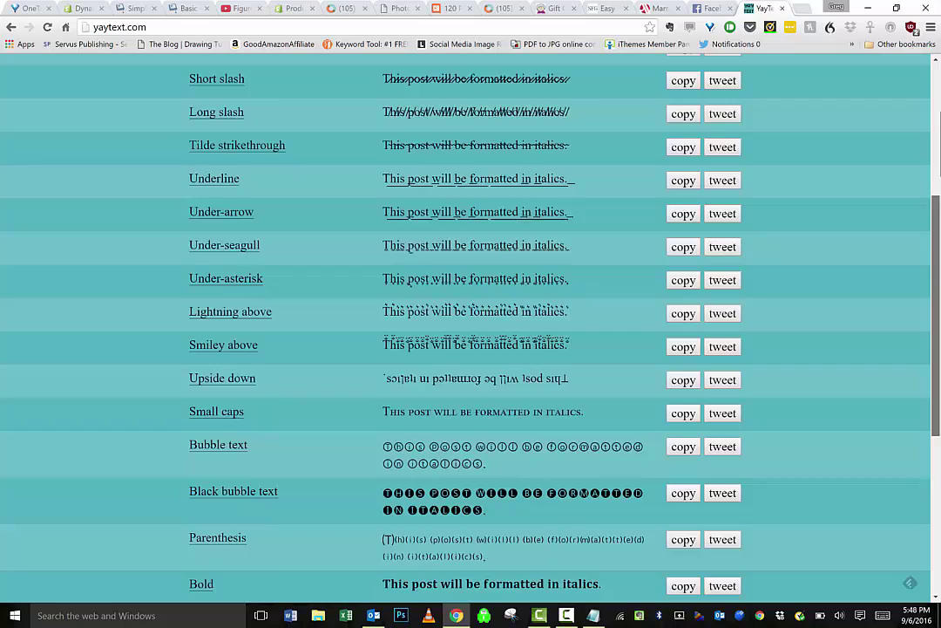
pyautogui.scroll(-4, 933, 353)
pyautogui.scroll(7, 936, 88)
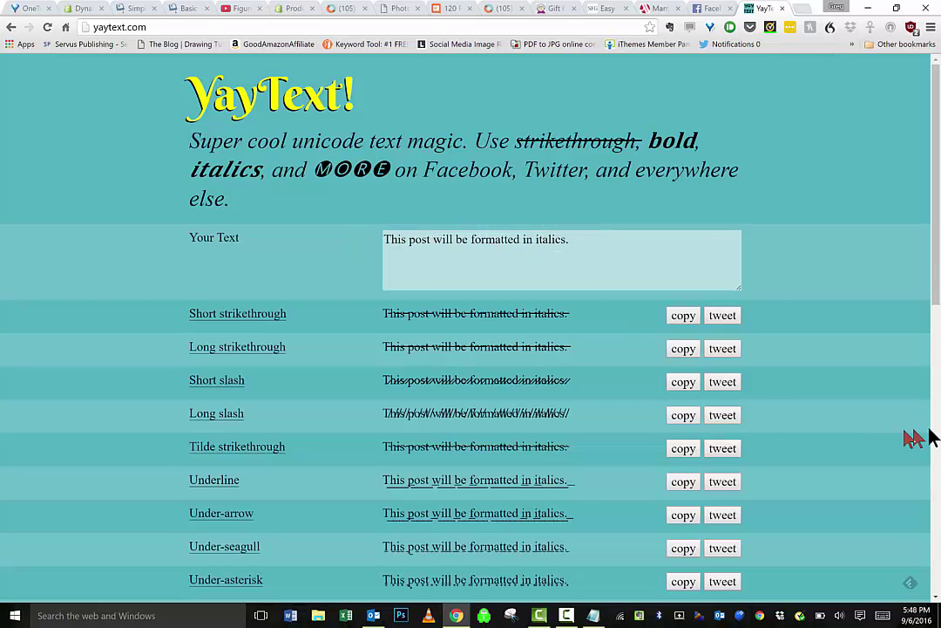
pyautogui.scroll(-4, 931, 436)
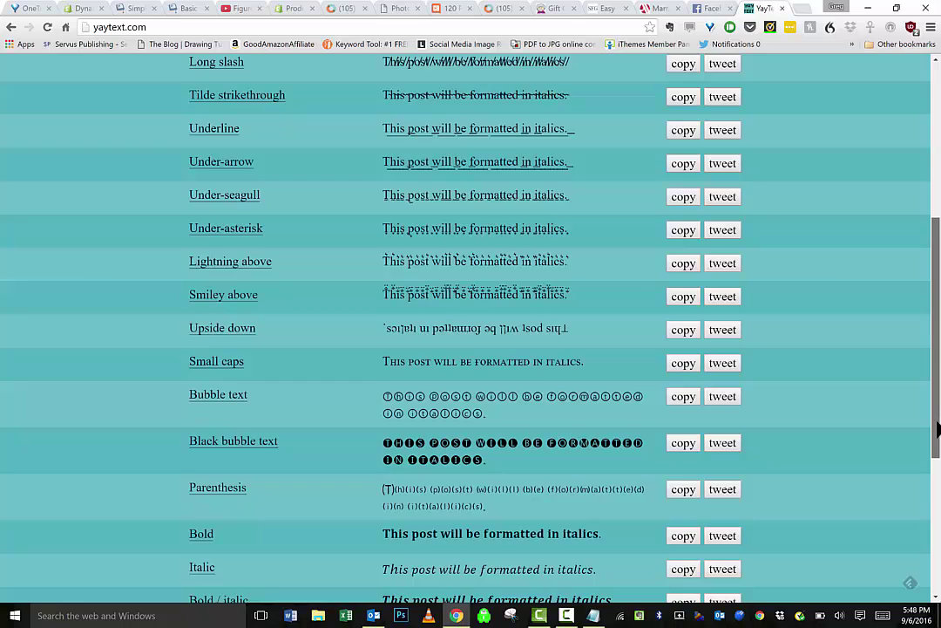
pyautogui.moveTo(938, 427); pyautogui.dragTo(935, 536)
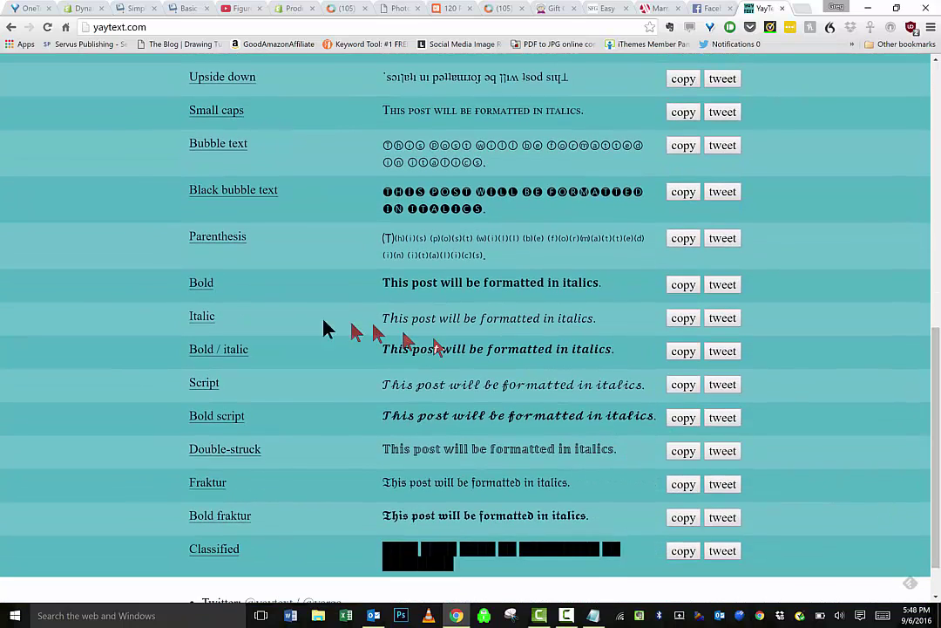
# Copy the Italic version of the sentence and publish it as a new Facebook post
pyautogui.click(683, 319)
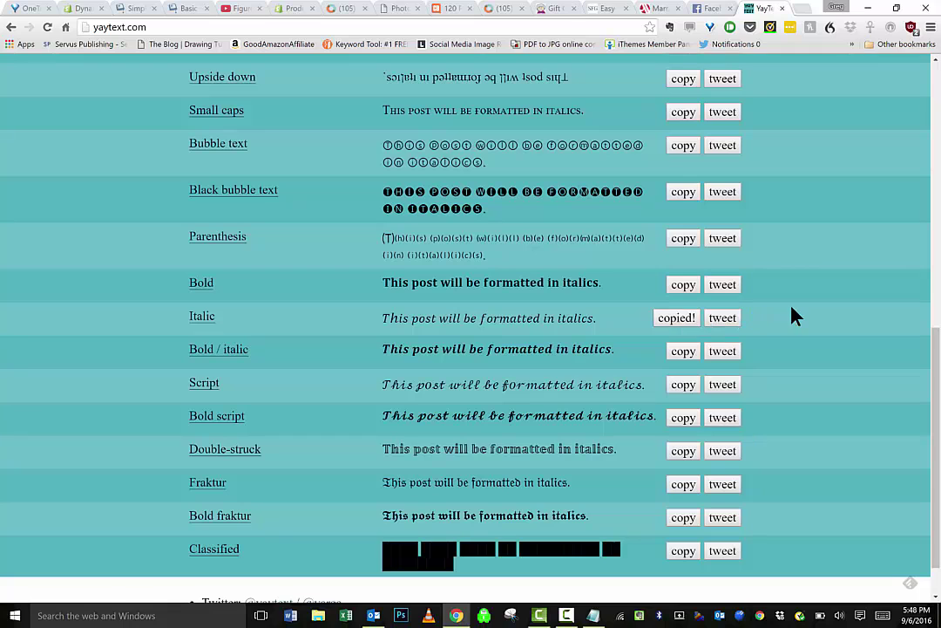
pyautogui.click(708, 10)
pyautogui.click(326, 177)
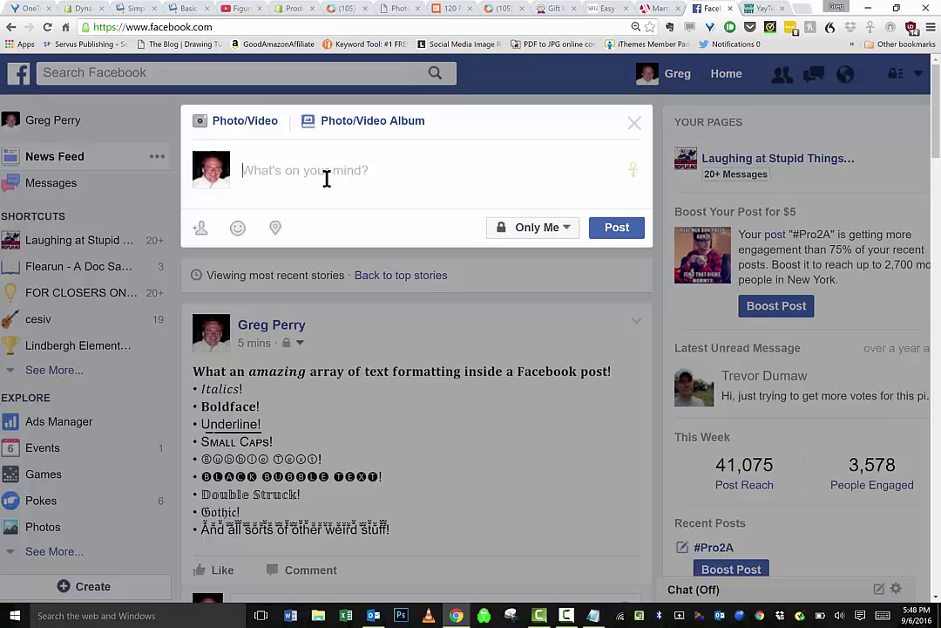
pyautogui.rightClick(328, 180)
pyautogui.click(394, 252)
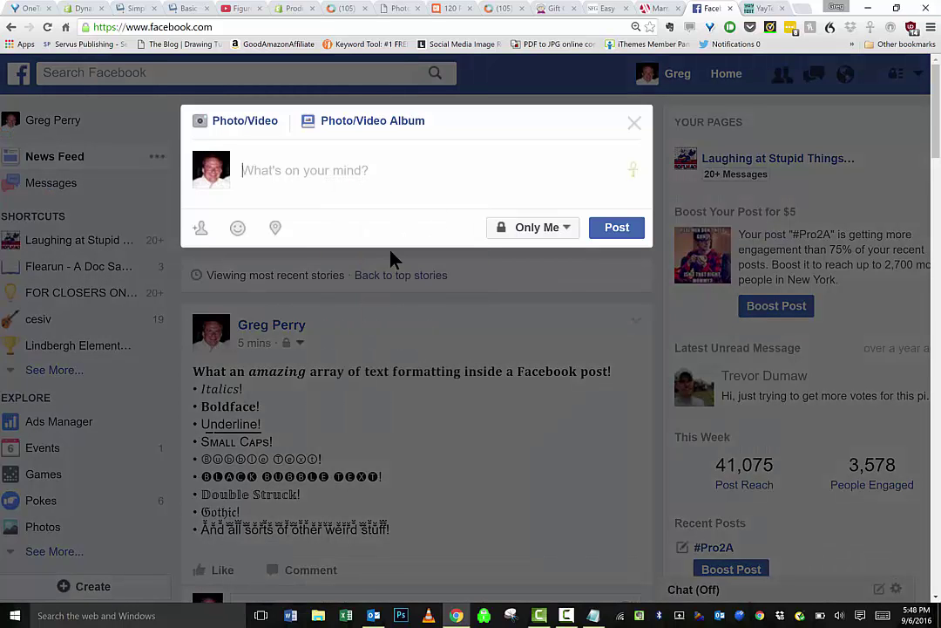
pyautogui.click(617, 230)
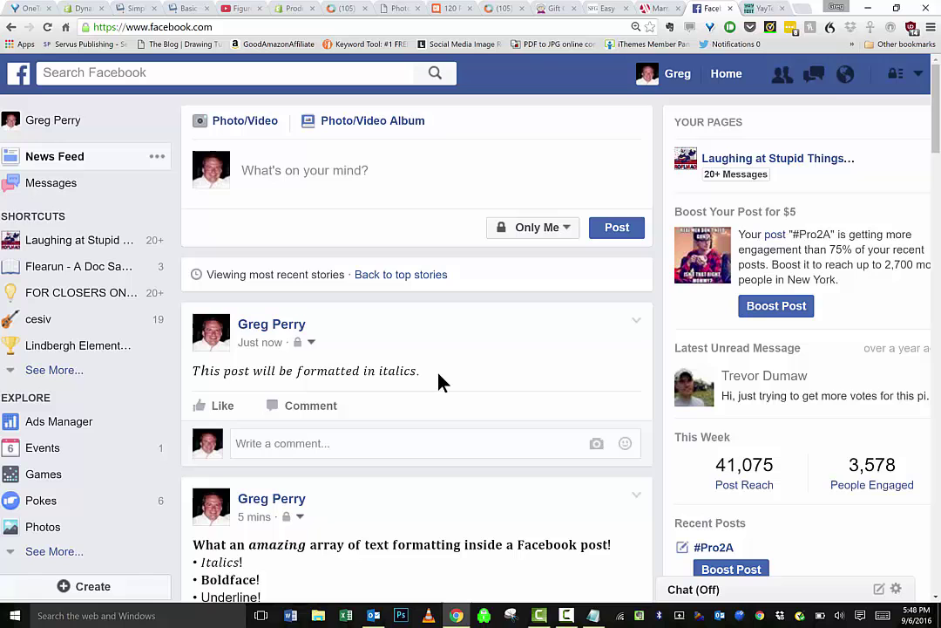
# Delete the italics sentence from YayText's Your Text box, blanking all previews
pyautogui.click(757, 9)
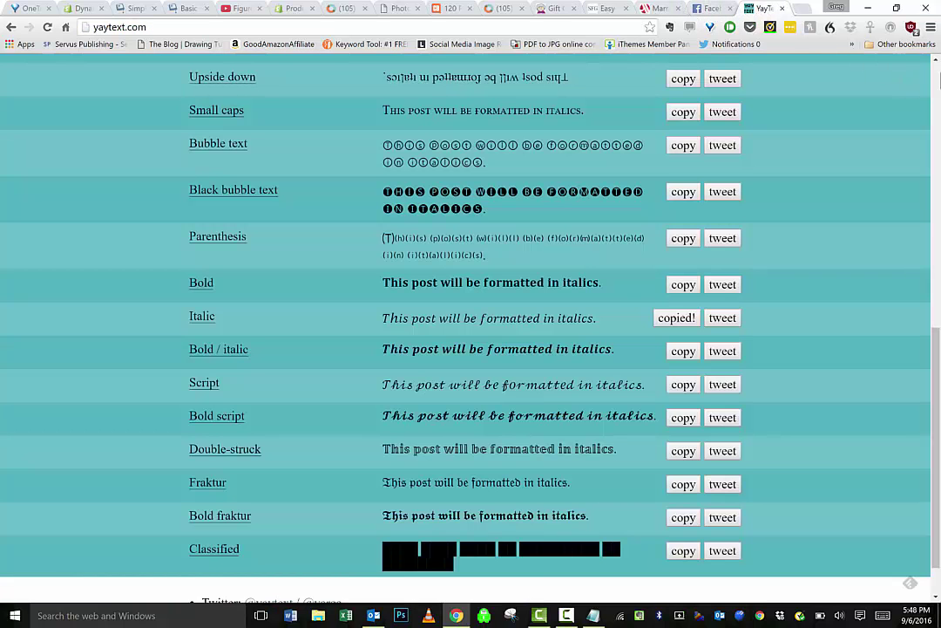
pyautogui.scroll(15, 939, 79)
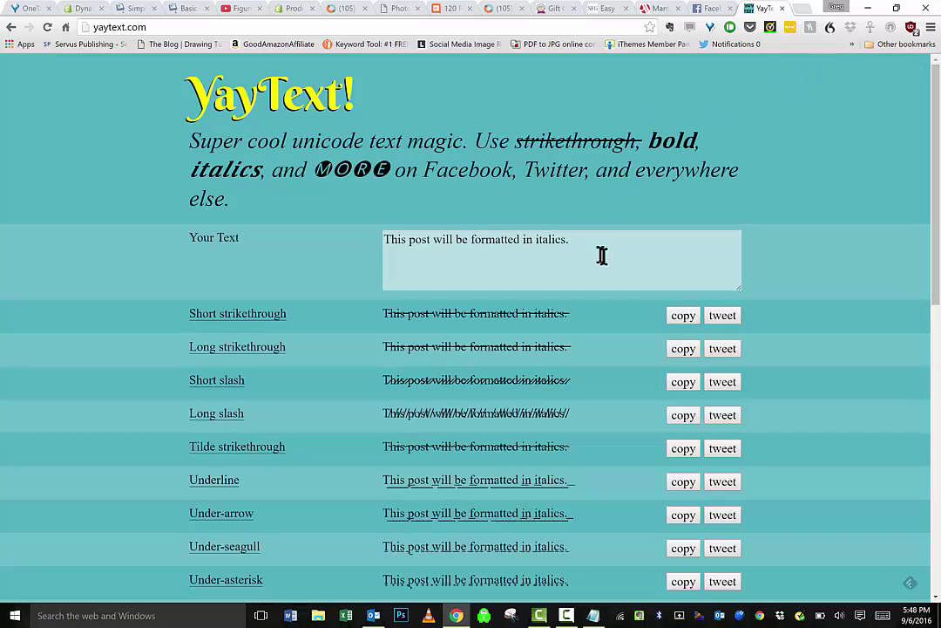
pyautogui.moveTo(601, 254); pyautogui.dragTo(336, 228)
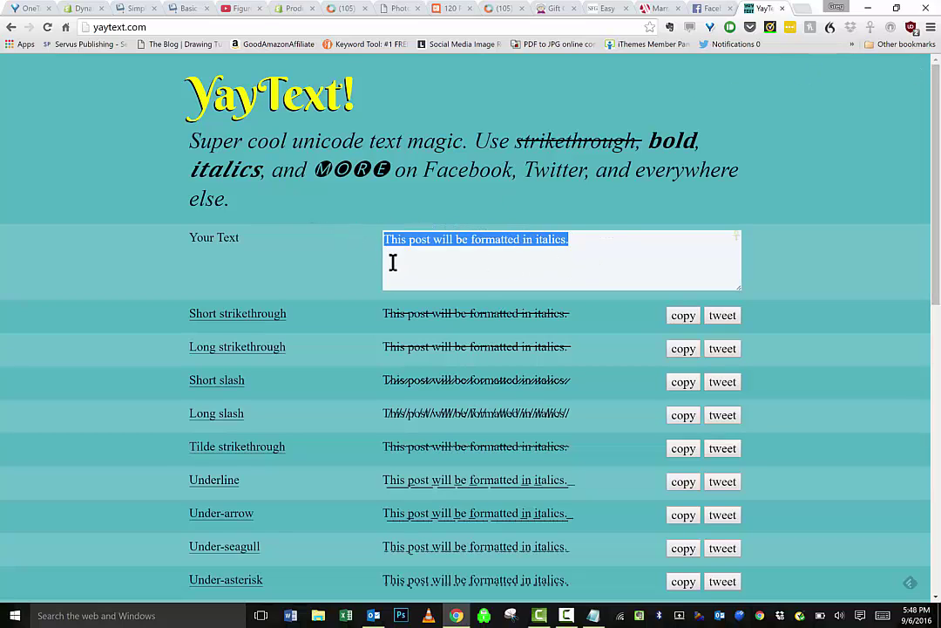
pyautogui.press('BackSpace')
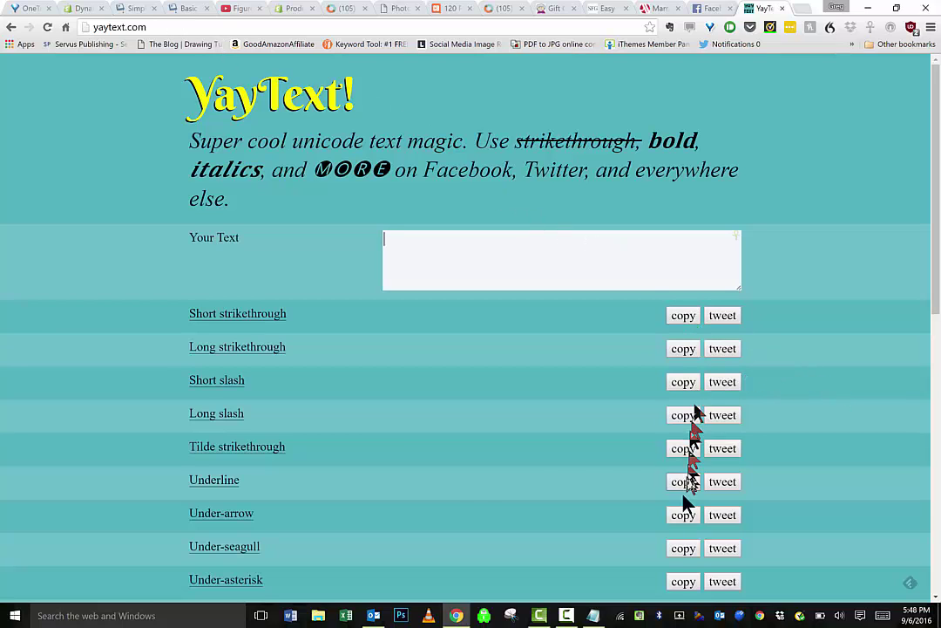
pyautogui.scroll(-5, 932, 432)
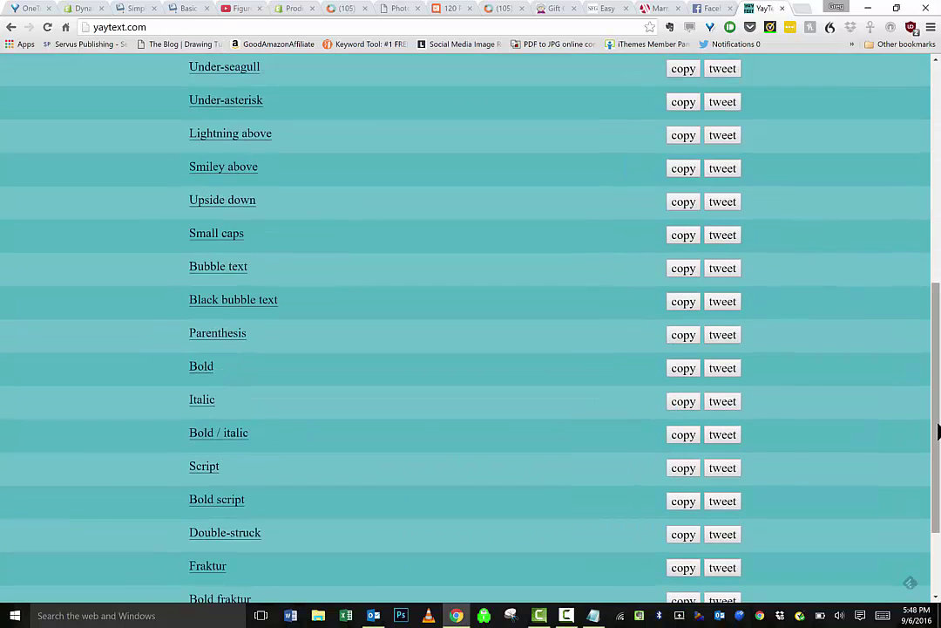
pyautogui.scroll(5, 933, 432)
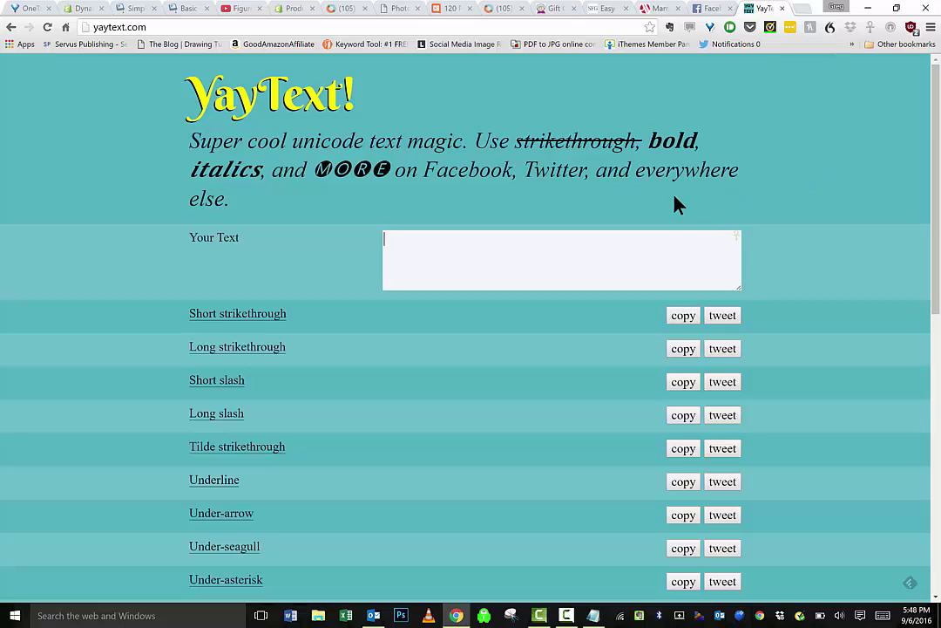
# Select and copy the words 'What an' from the earlier styled Facebook post
pyautogui.click(711, 9)
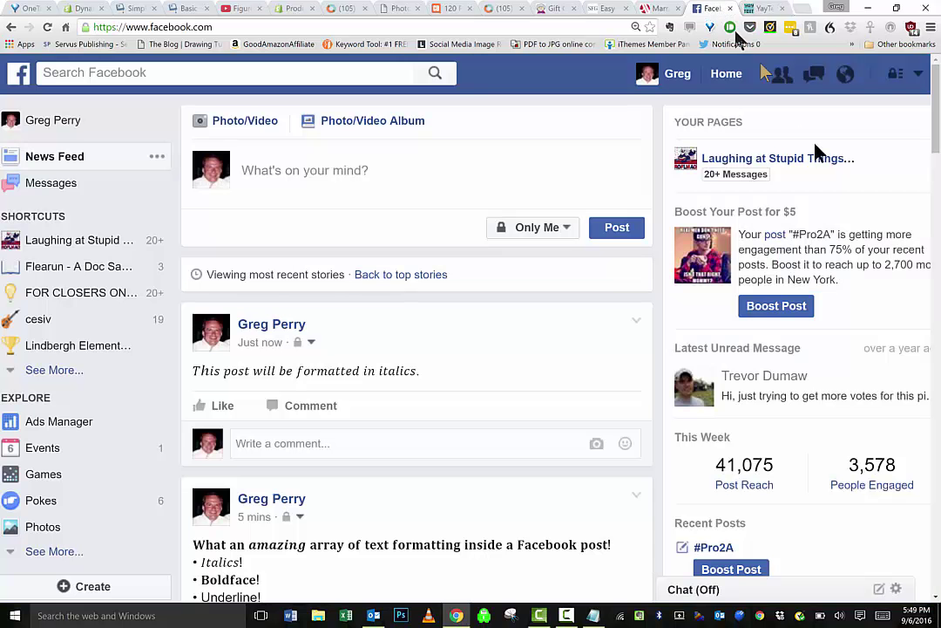
pyautogui.scroll(-4, 262, 226)
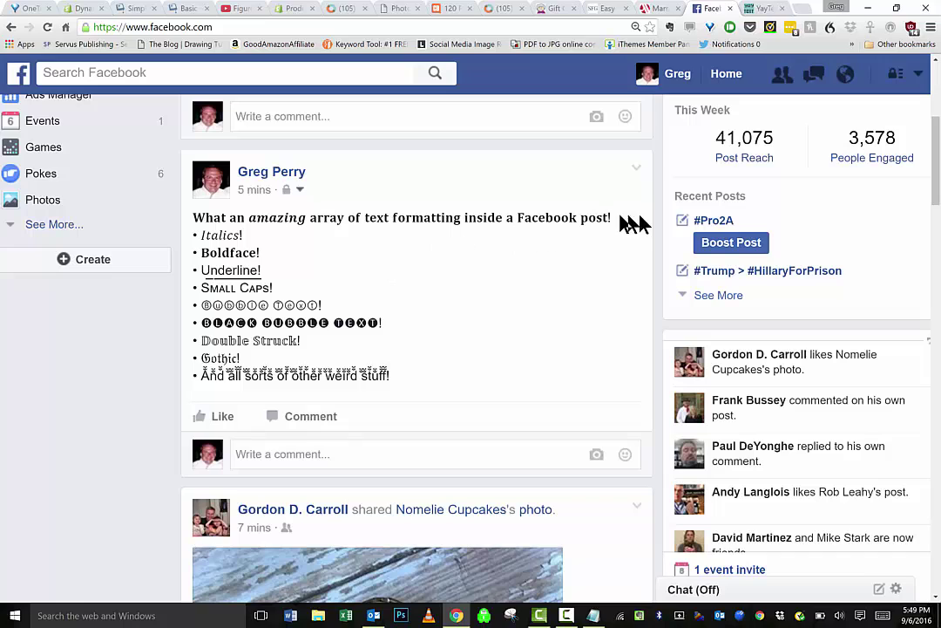
pyautogui.moveTo(193, 218); pyautogui.dragTo(249, 218)
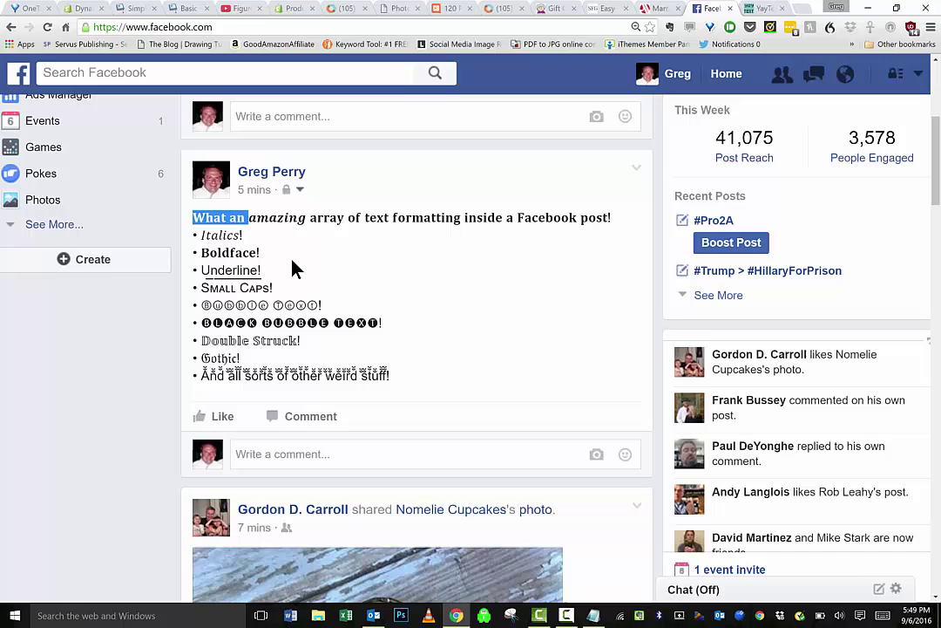
pyautogui.rightClick(233, 218)
pyautogui.press('Escape')
# Paste 'What an' into YayText and copy its Bold version
pyautogui.click(759, 9)
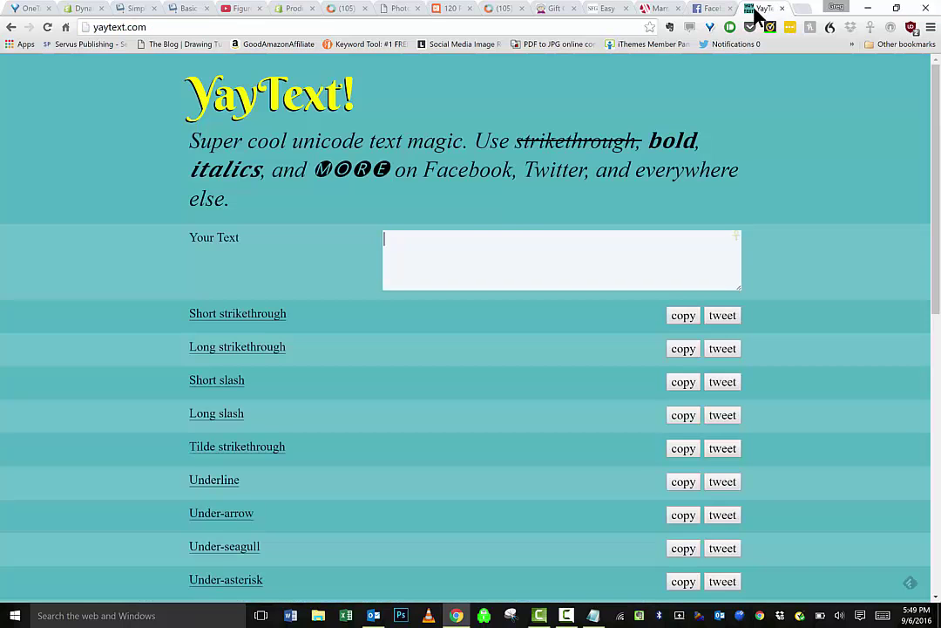
pyautogui.click(432, 247)
pyautogui.hotkey('ctrl', 'v')
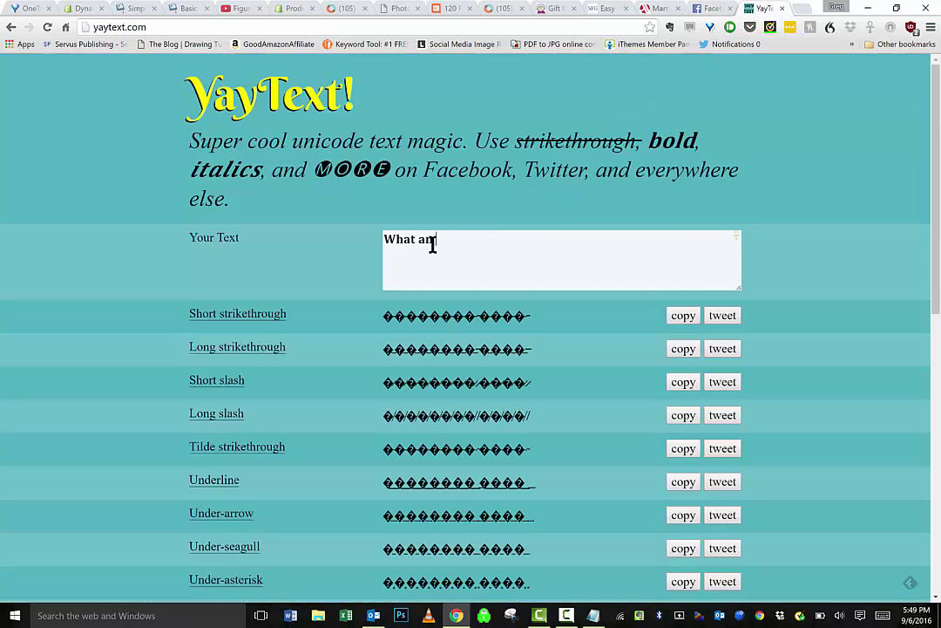
pyautogui.scroll(-5, 927, 434)
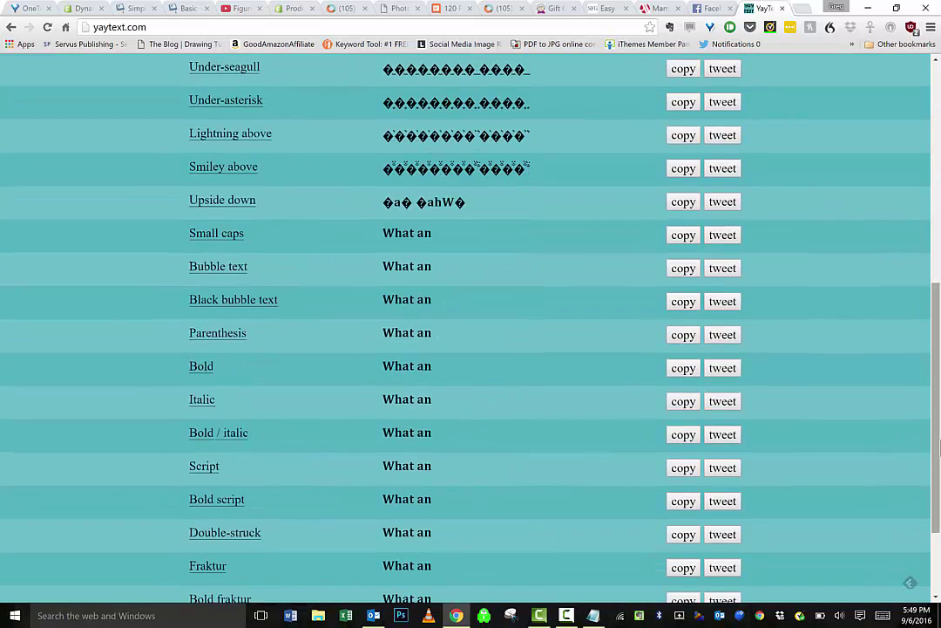
pyautogui.click(670, 373)
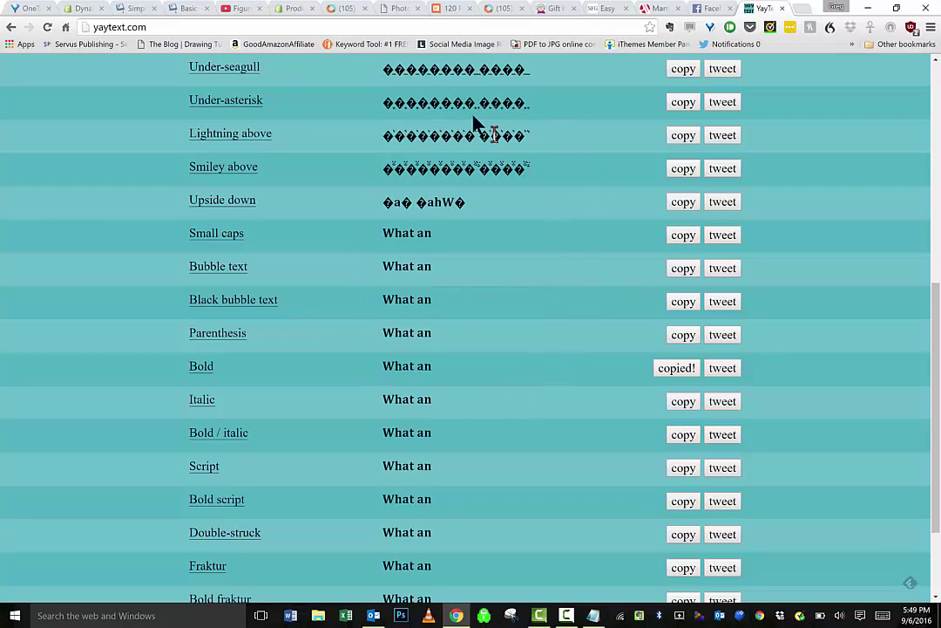
# Reload YayText, replace the leftover input with 'What an', and scroll the previews
pyautogui.click(315, 25)
pyautogui.press('Return')
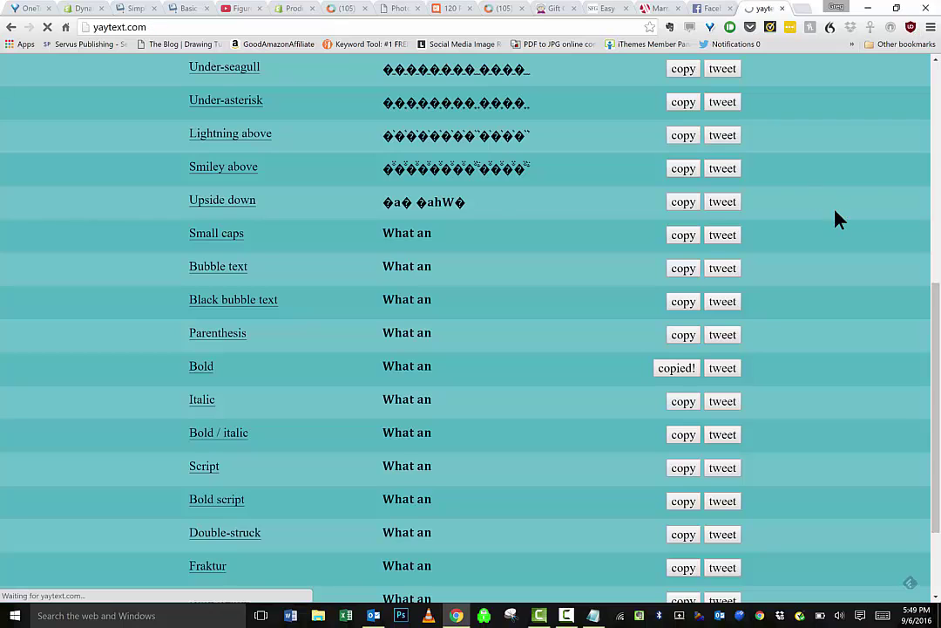
pyautogui.write('t string my old friend.')
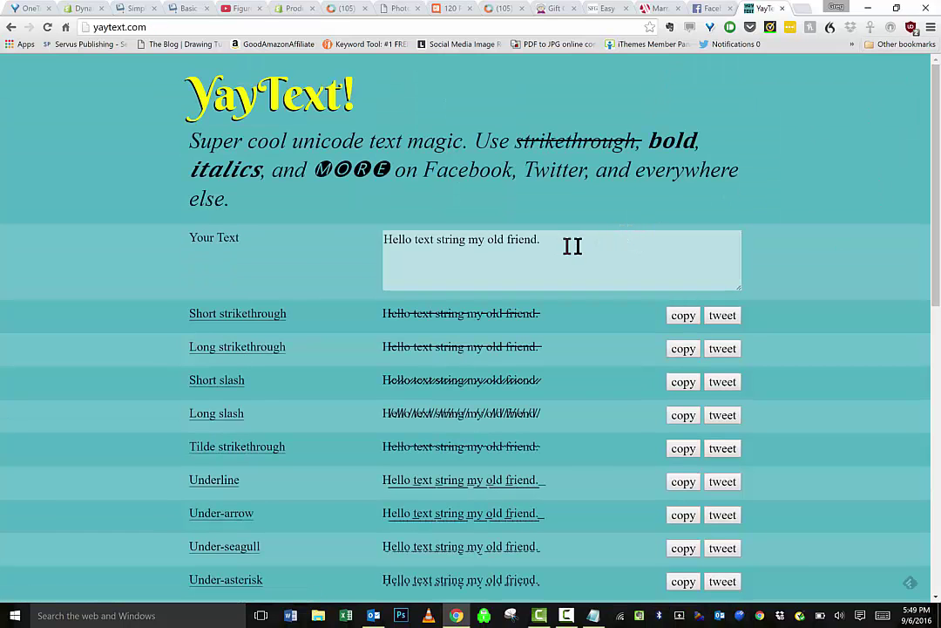
pyautogui.hotkey('ctrl', 'a')
pyautogui.press('BackSpace')
pyautogui.write('What an')
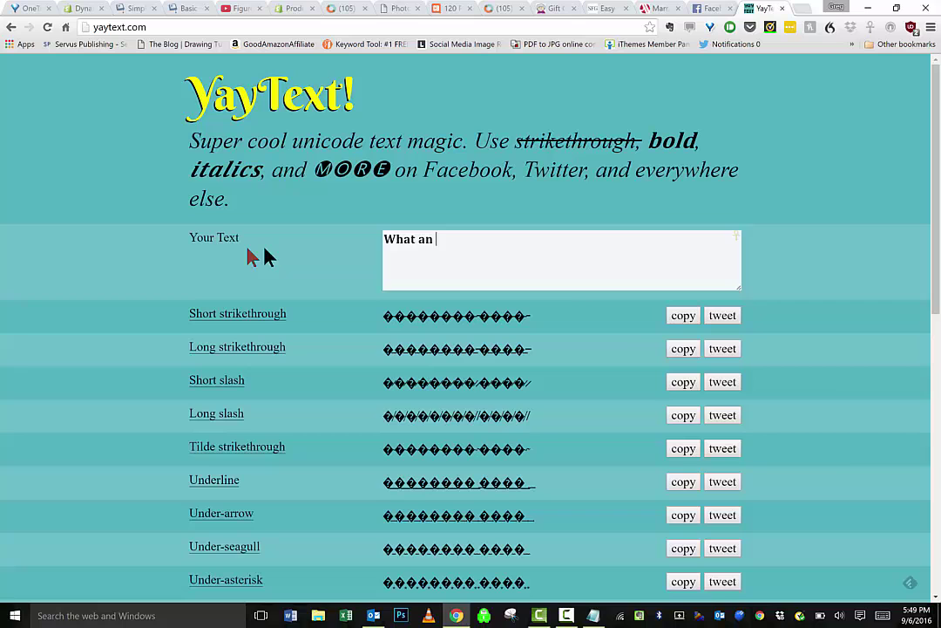
pyautogui.moveTo(936, 96); pyautogui.dragTo(936, 299)
pyautogui.moveTo(937, 366); pyautogui.dragTo(938, 369)
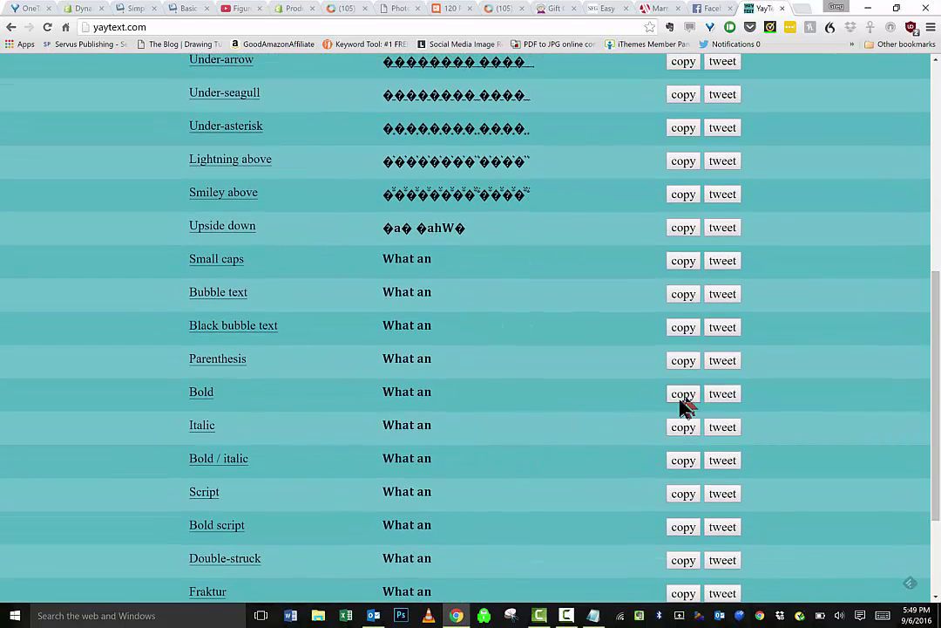
pyautogui.hotkey('alt', 'Tab')
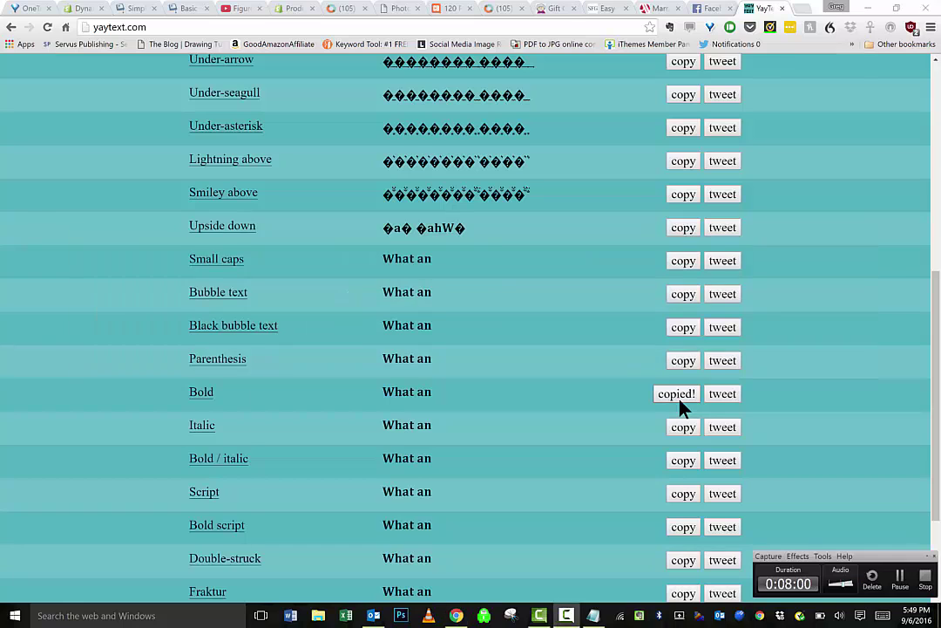
# Open Notepad and paste the bold 'What an' into it
pyautogui.press('super')
pyautogui.write('notep')
pyautogui.press('Return')
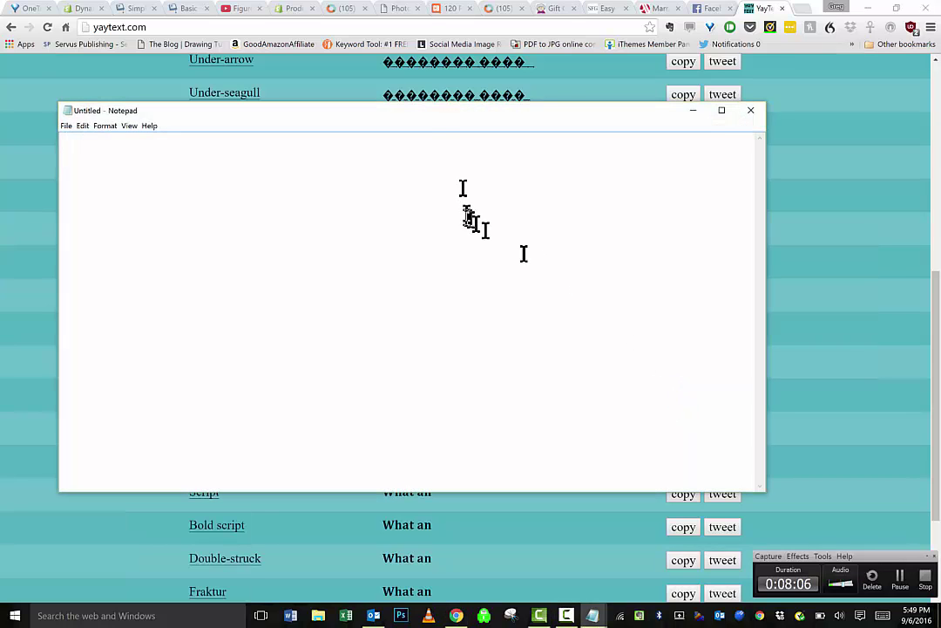
pyautogui.moveTo(426, 116); pyautogui.dragTo(523, 76)
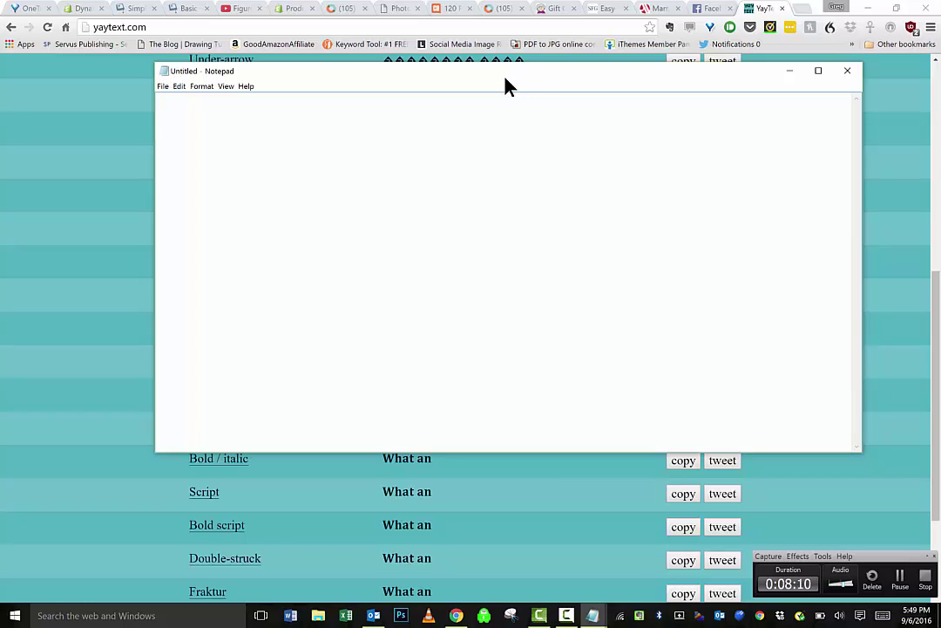
pyautogui.hotkey('ctrl', 'v')
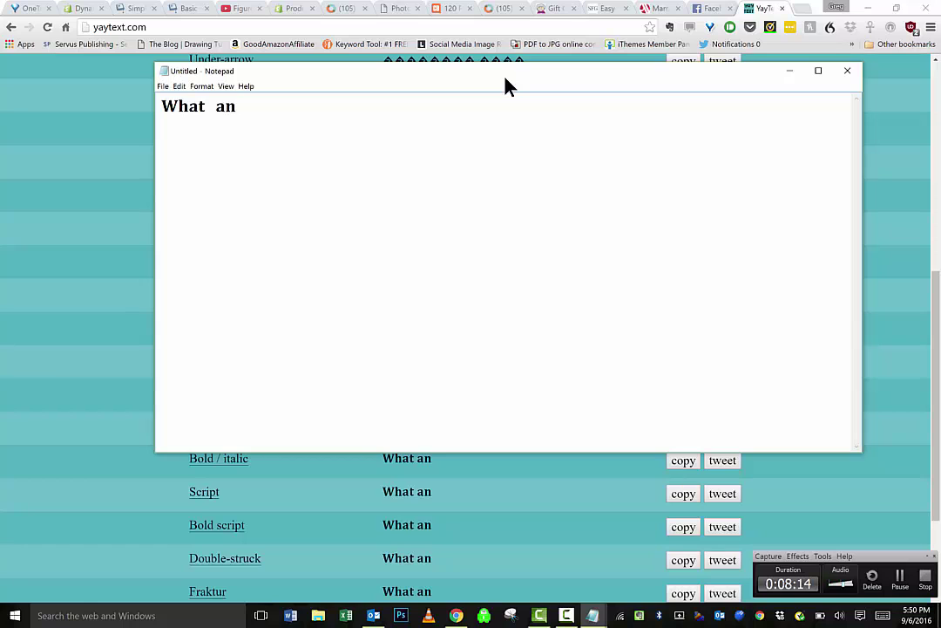
# Select the word 'amazing' in the earlier Facebook post
pyautogui.click(710, 10)
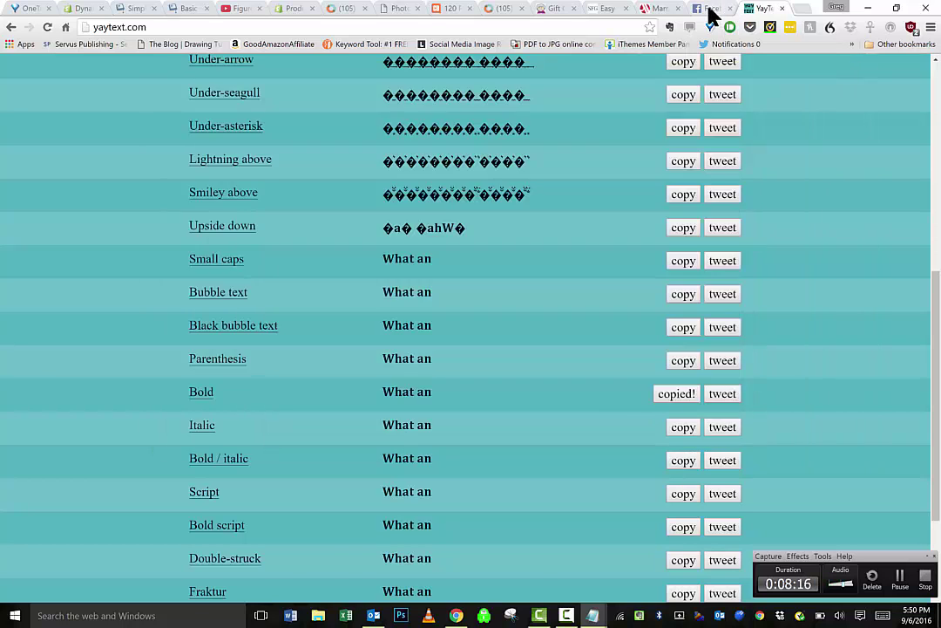
pyautogui.rightClick(306, 225)
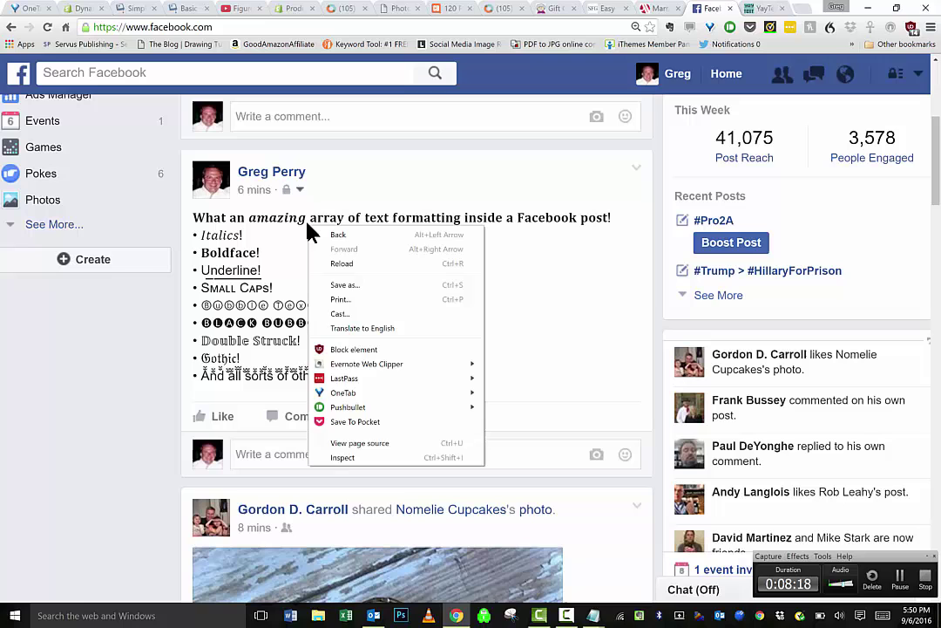
pyautogui.click(307, 225)
pyautogui.moveTo(307, 225); pyautogui.dragTo(247, 220)
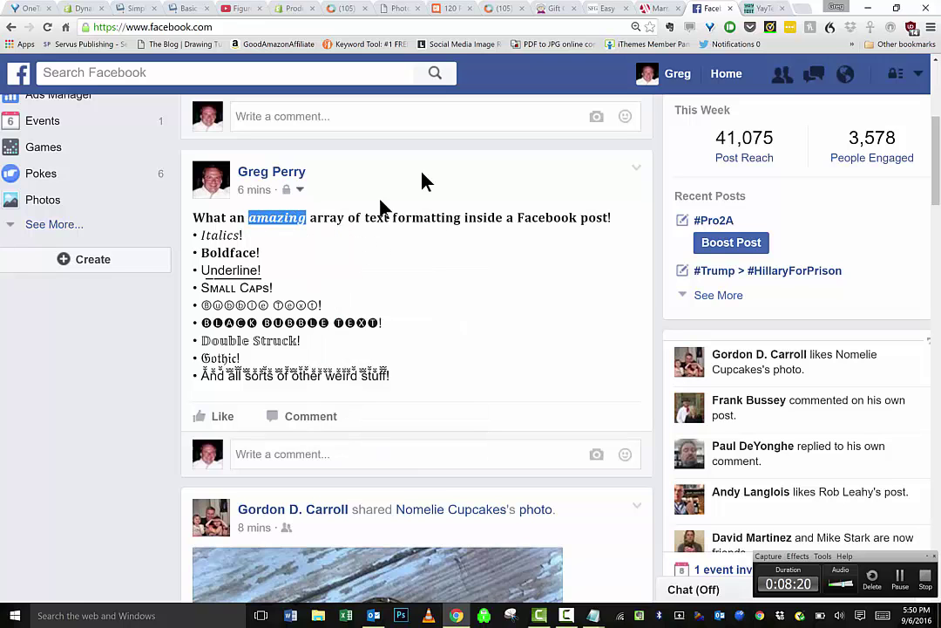
# Replace 'What an' with 'amazing' in YayText's input and copy its Bold / italic version
pyautogui.click(760, 9)
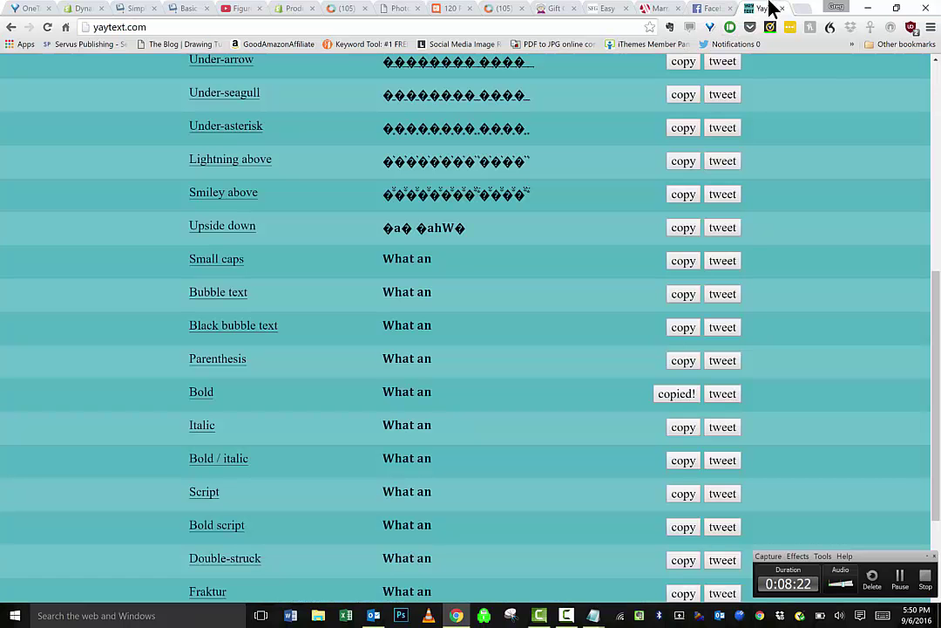
pyautogui.scroll(10, 934, 135)
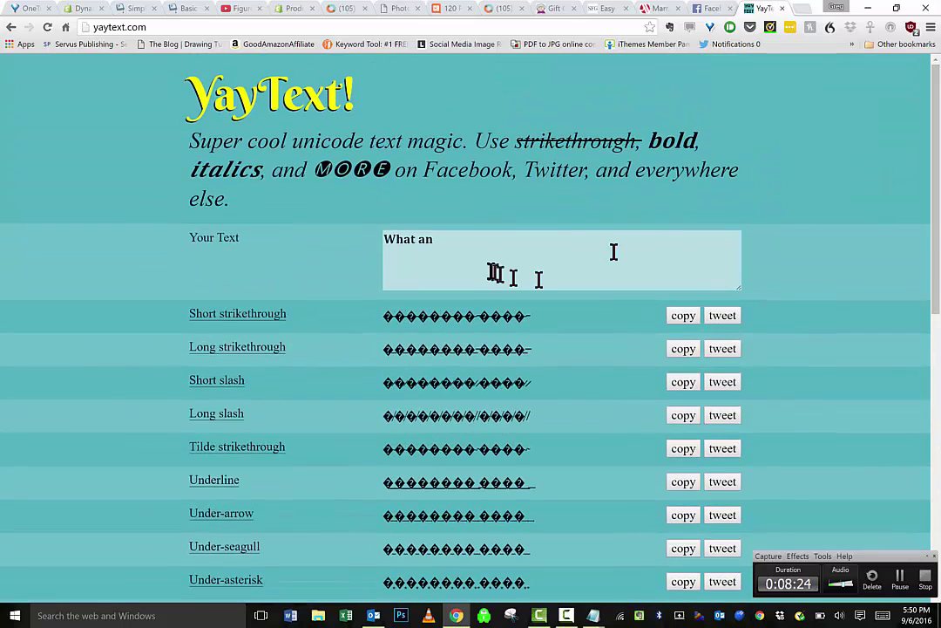
pyautogui.moveTo(614, 252); pyautogui.dragTo(384, 239)
pyautogui.moveTo(410, 239); pyautogui.dragTo(292, 210)
pyautogui.write('amazing')
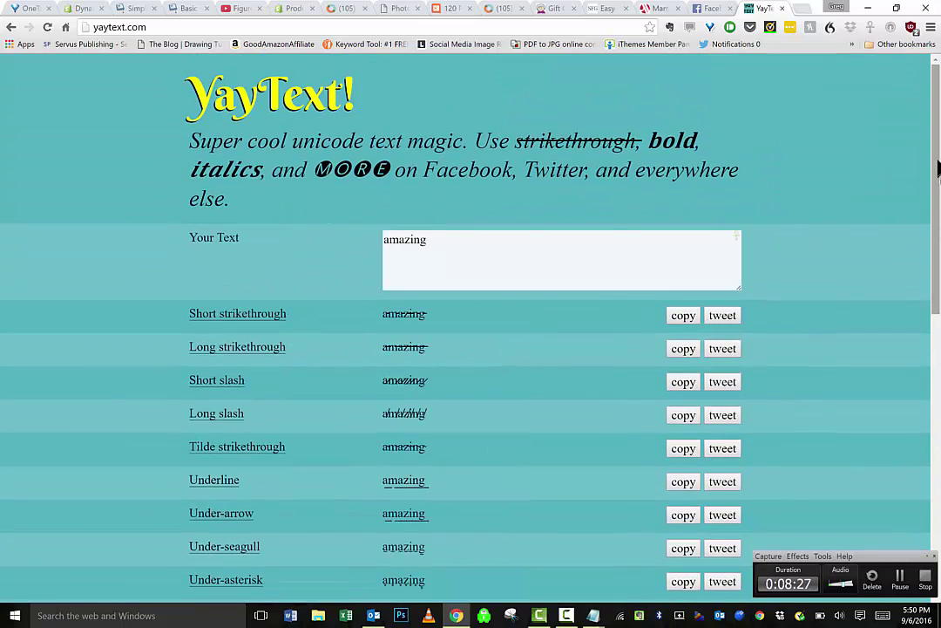
pyautogui.scroll(-4, 936, 279)
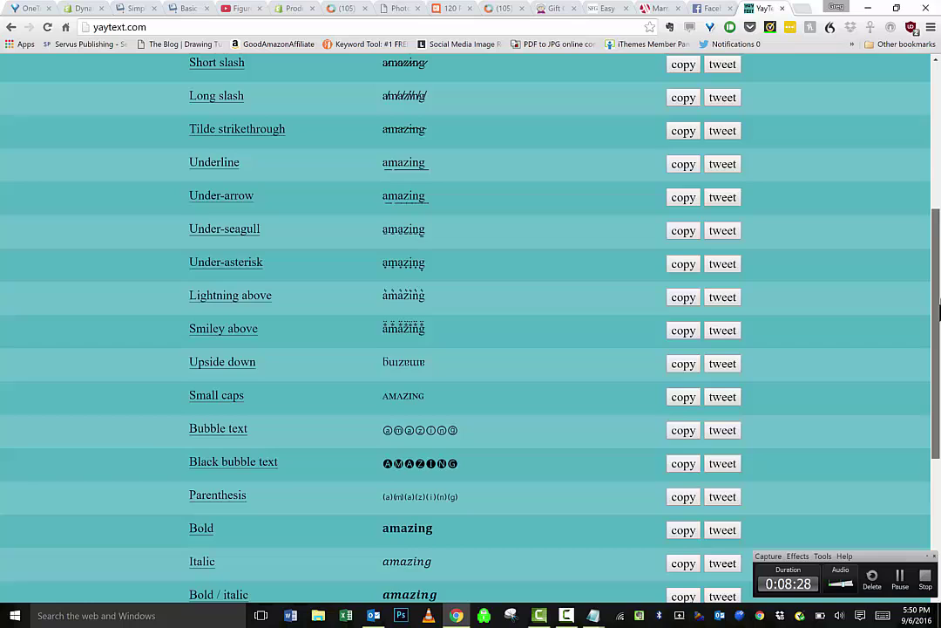
pyautogui.scroll(-2, 936, 322)
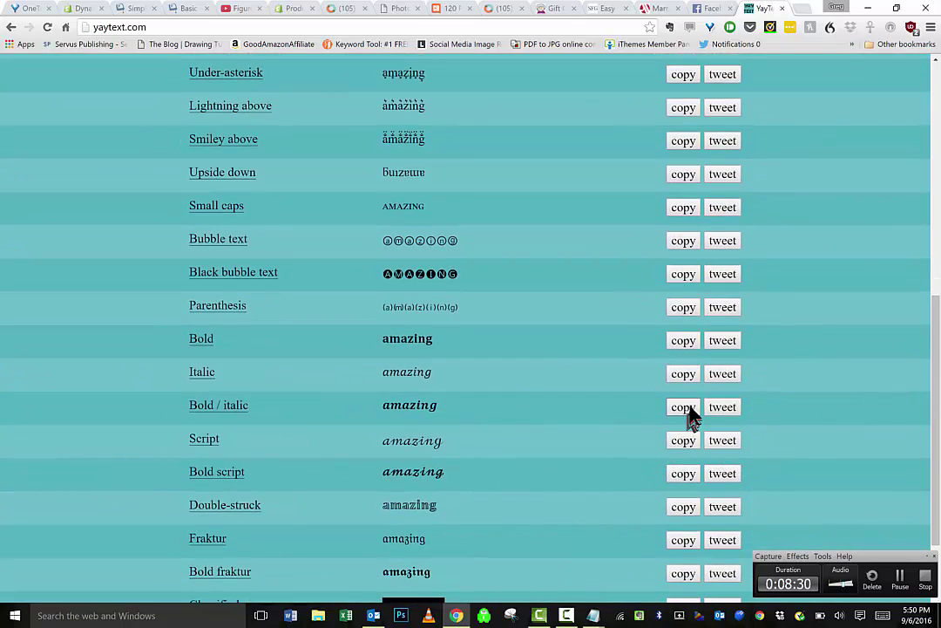
pyautogui.click(684, 407)
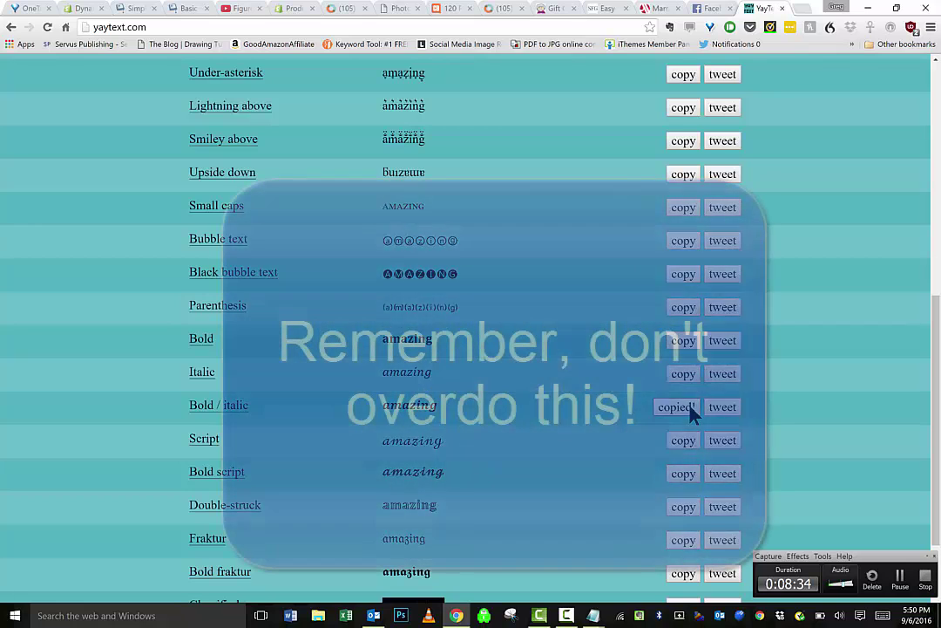
# Paste the bold italic 'amazing' after 'What an' in the Notepad note
pyautogui.hotkey('alt', 'Tab')
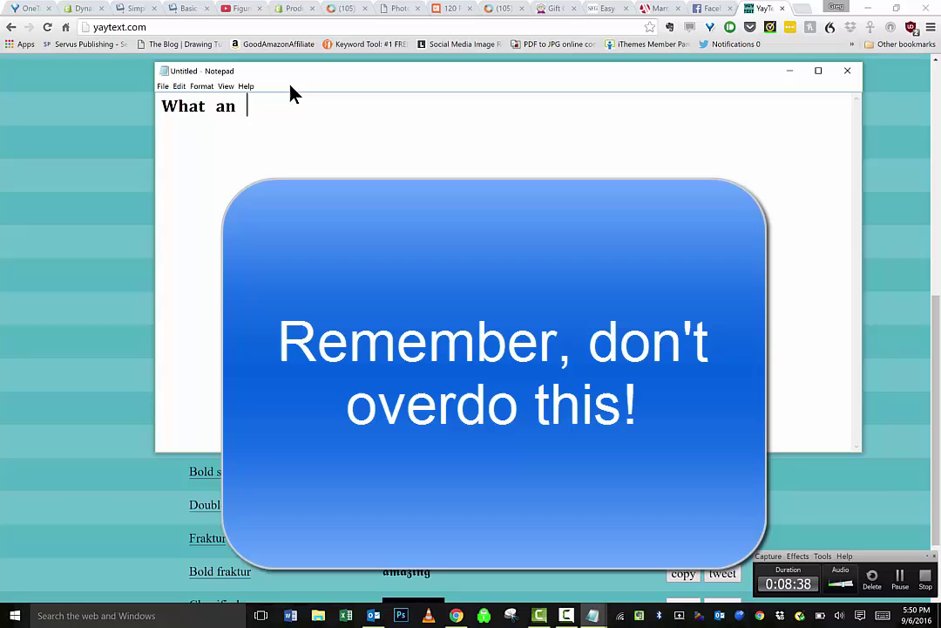
pyautogui.hotkey('ctrl', 'v')
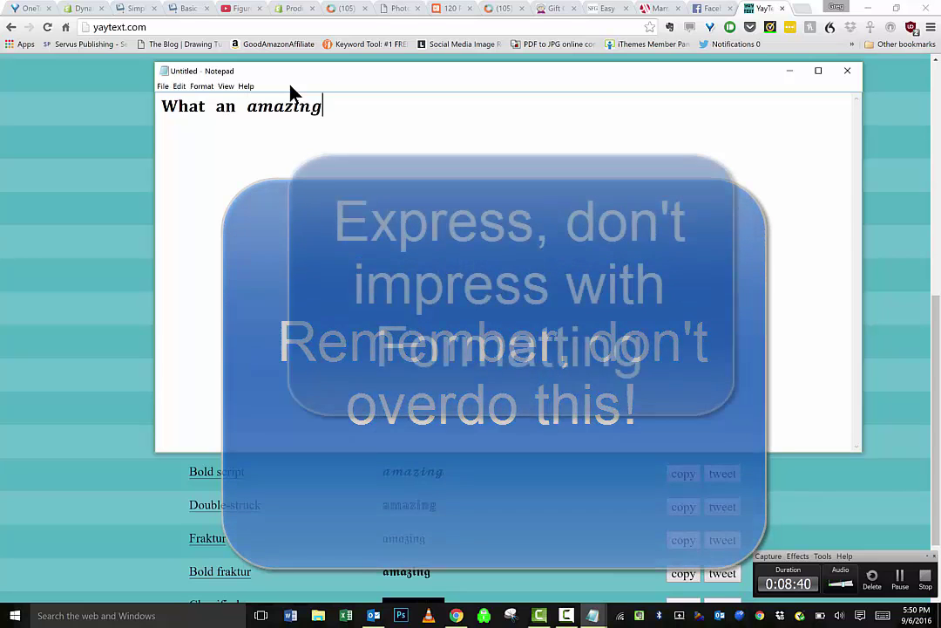
pyautogui.hotkey('alt', 'Tab')
pyautogui.hotkey('alt', 'Tab')
pyautogui.hotkey('alt', 'Tab')
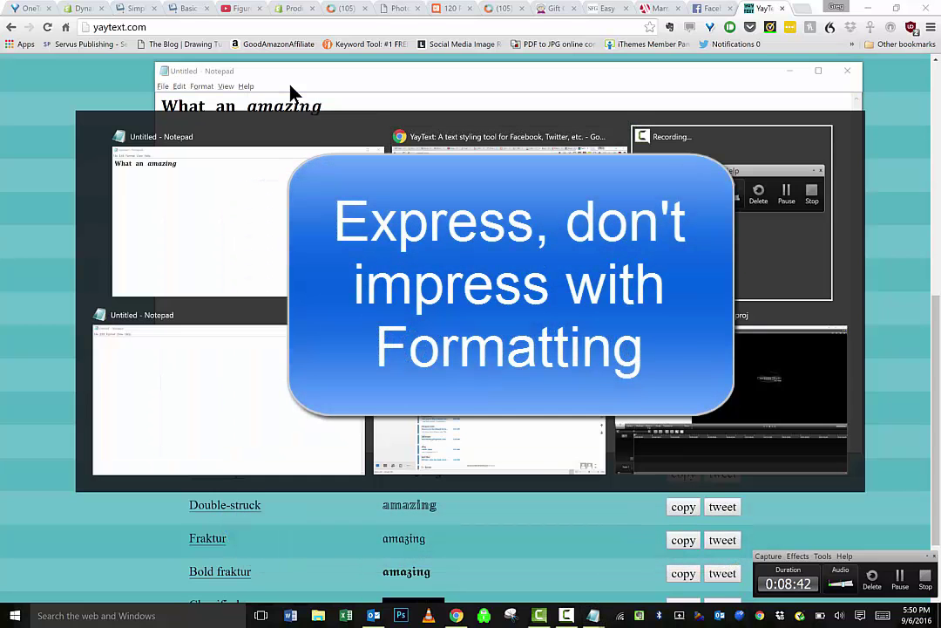
pyautogui.hotkey('alt', 'Tab')
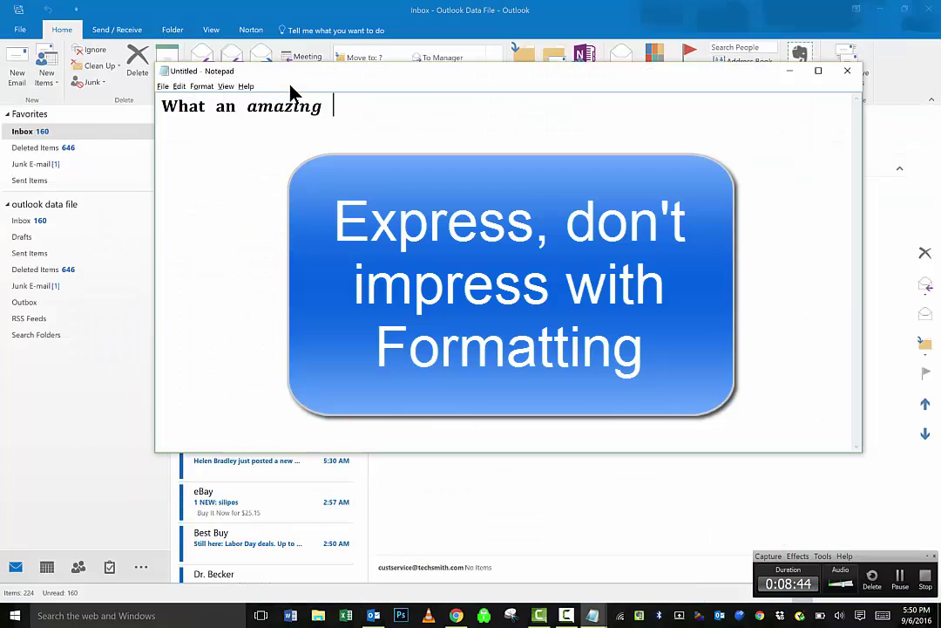
pyautogui.hotkey('alt', 'Tab')
pyautogui.hotkey('alt', 'Tab')
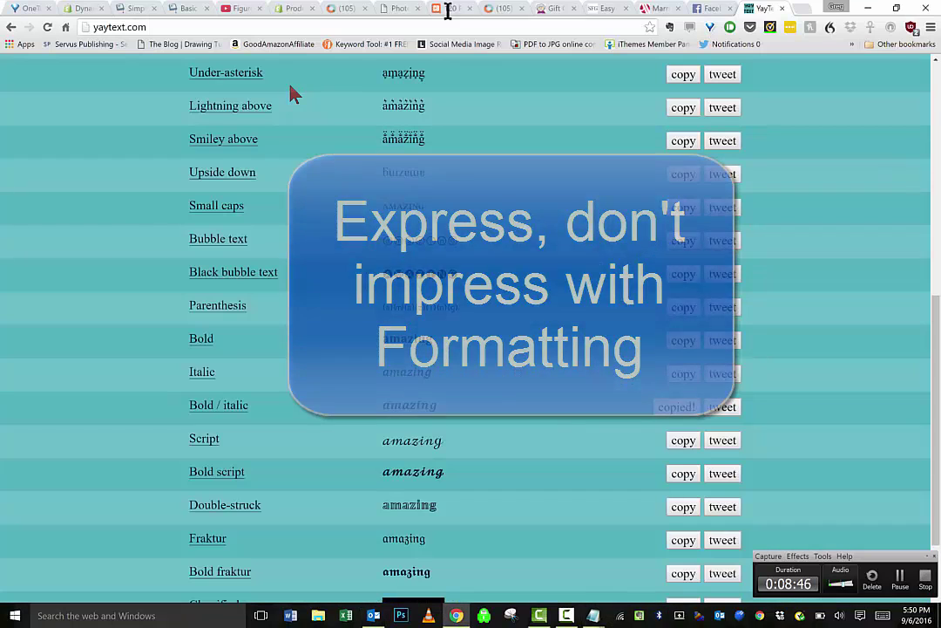
# Select 'array of text formatting inside a Facebook post!' in the Facebook post
pyautogui.click(716, 10)
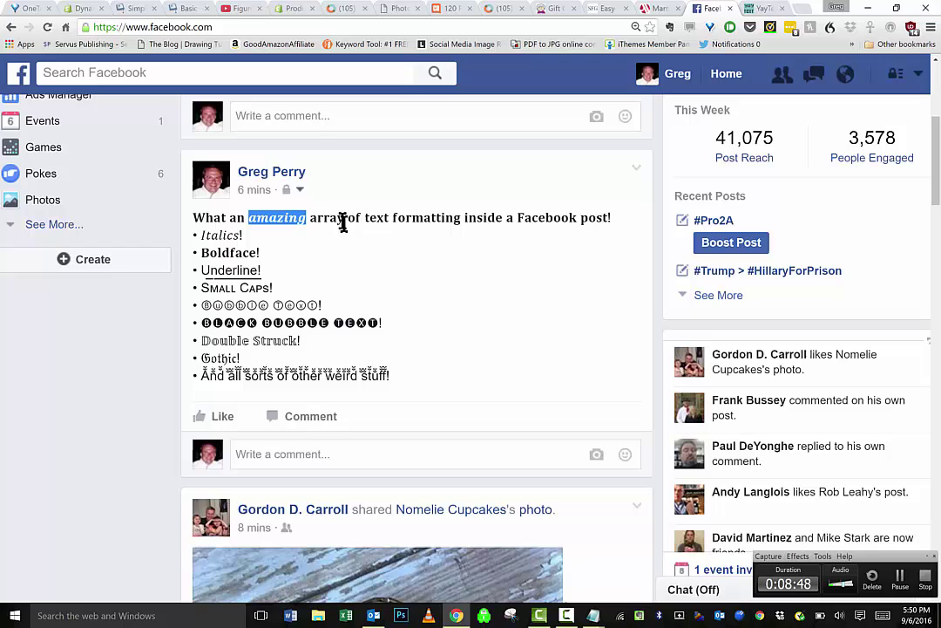
pyautogui.moveTo(611, 217); pyautogui.dragTo(312, 222)
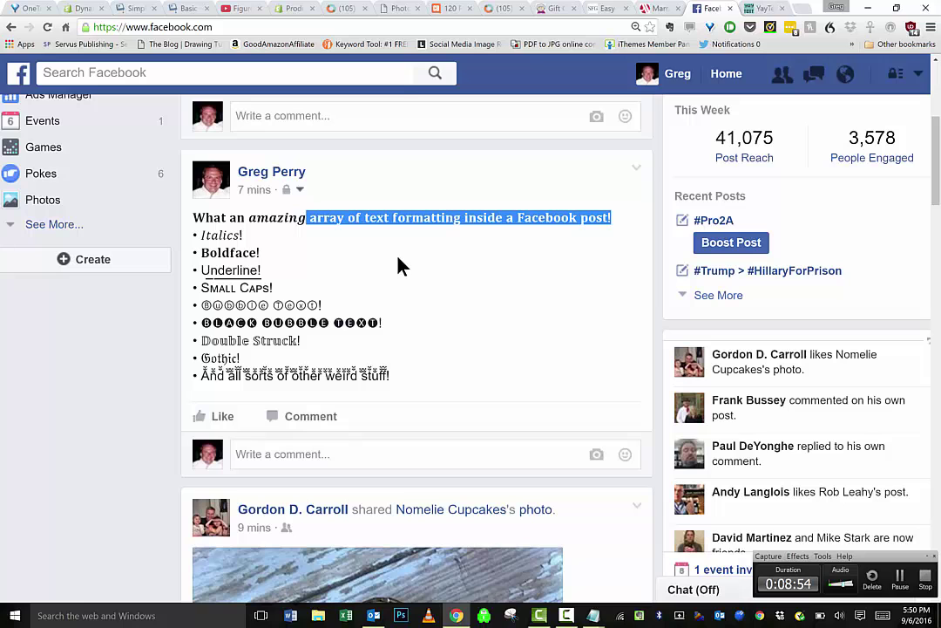
pyautogui.hotkey('alt', 'Tab')
pyautogui.hotkey('alt', 'Tab')
# Paste 'array of text formatting inside a Facebook post!' over 'amazing' in YayText's input
pyautogui.click(755, 9)
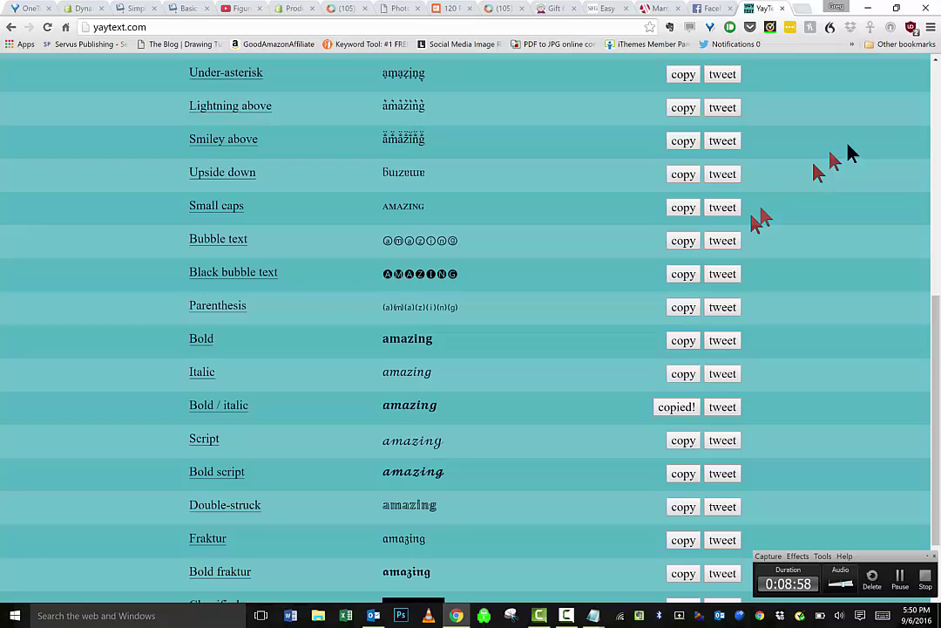
pyautogui.scroll(6, 923, 105)
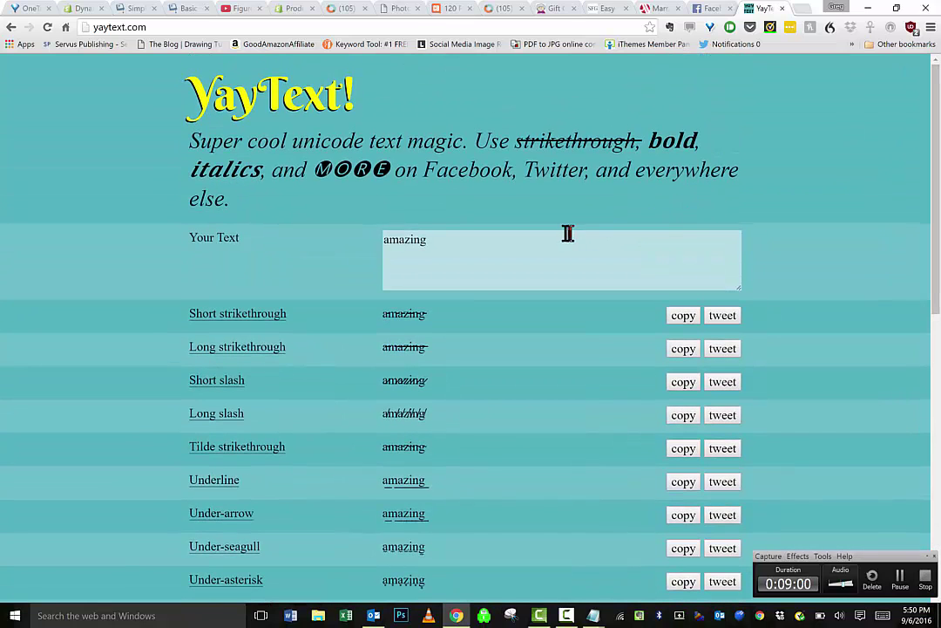
pyautogui.click(540, 250)
pyautogui.hotkey('ctrl', 'v')
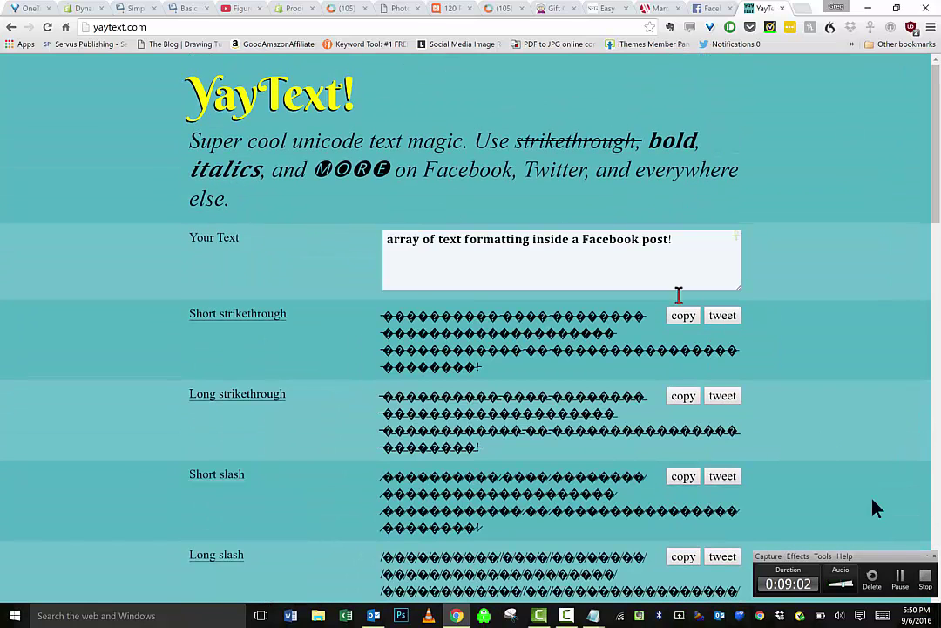
pyautogui.scroll(-10, 939, 520)
pyautogui.scroll(-4, 939, 521)
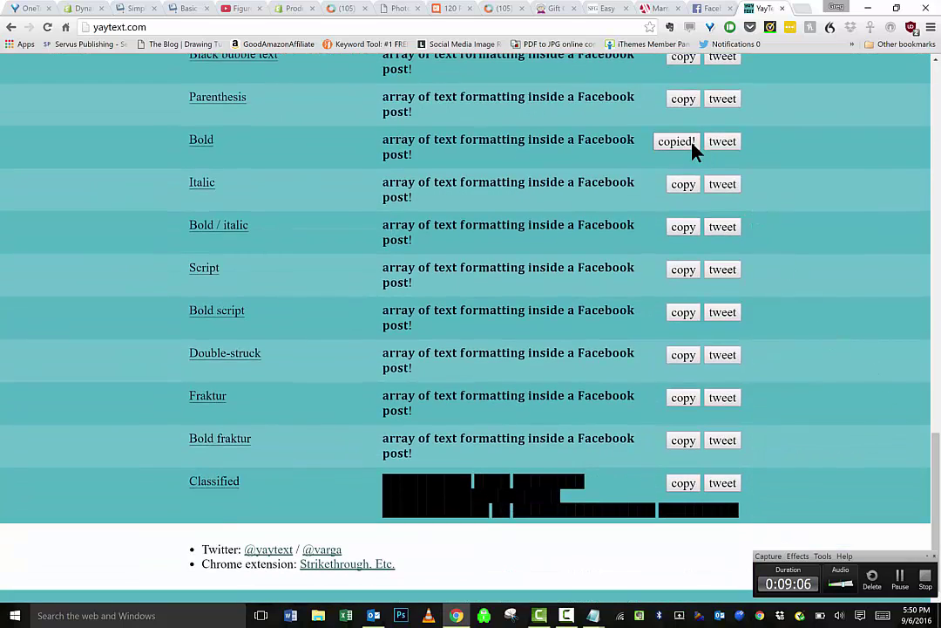
# Paste the bold phrase after 'amazing' in Notepad and remove the extra space
pyautogui.hotkey('alt', 'Tab')
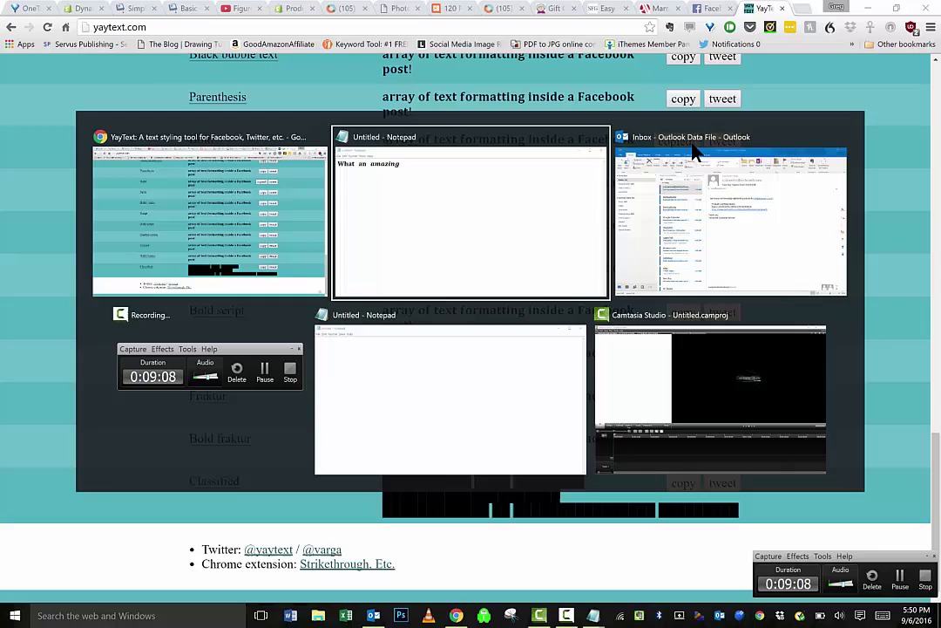
pyautogui.hotkey('ctrl', 'v')
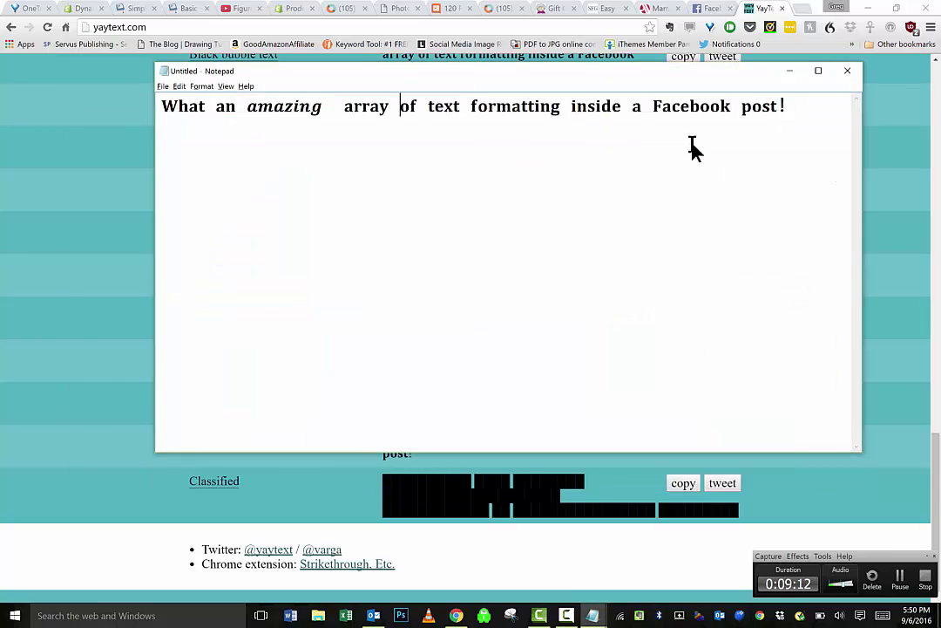
pyautogui.press('BackSpace')
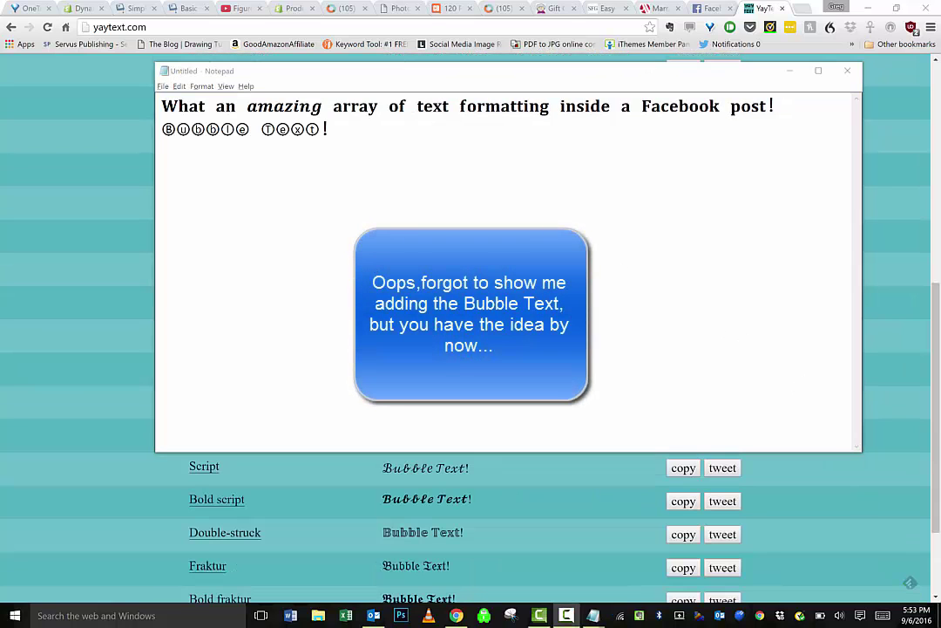
# Insert a • bullet at the start of the 'Bubble Text!' line
pyautogui.click(340, 128)
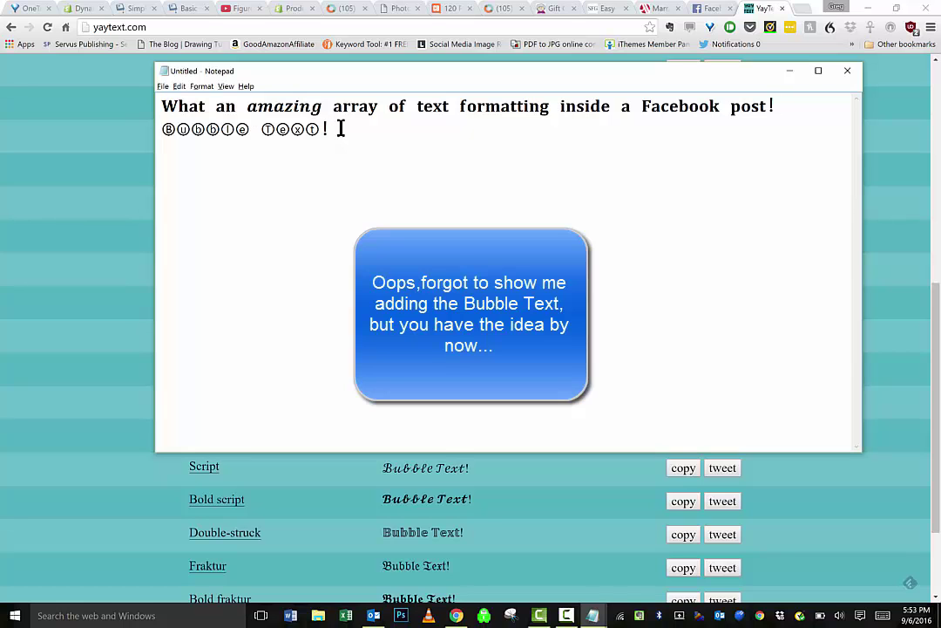
pyautogui.click(710, 9)
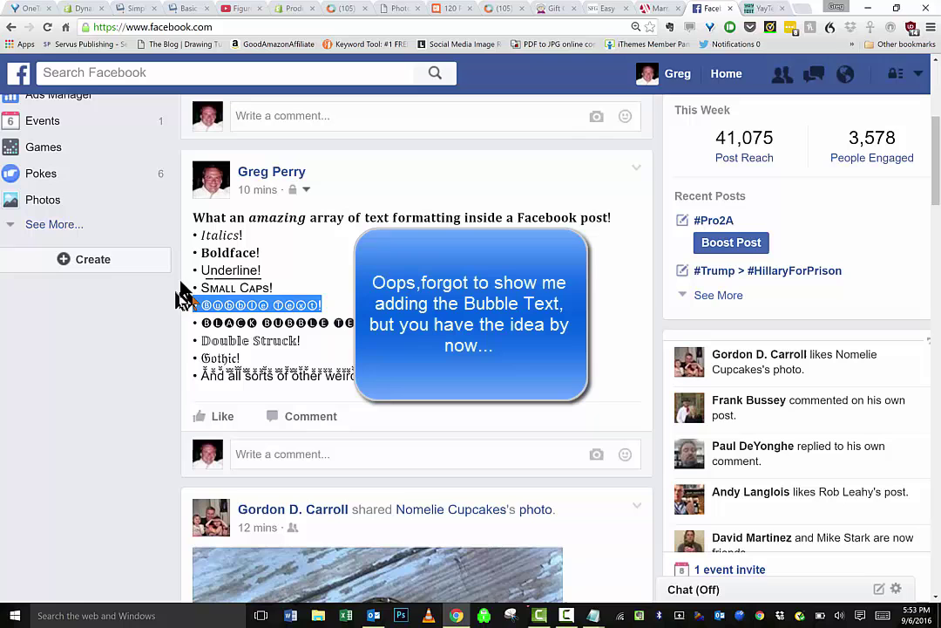
pyautogui.click(760, 9)
pyautogui.click(715, 11)
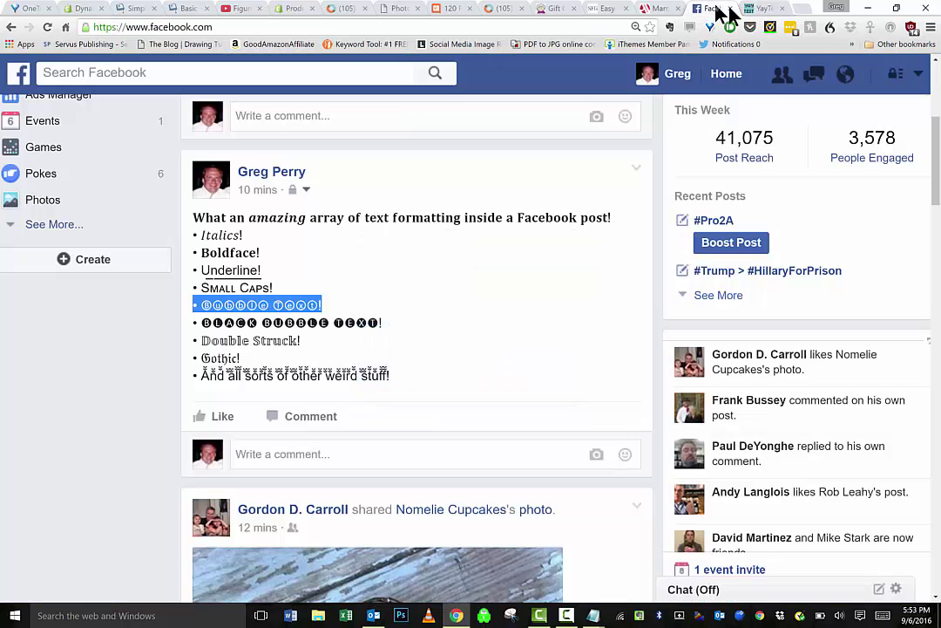
pyautogui.hotkey('alt', 'Tab')
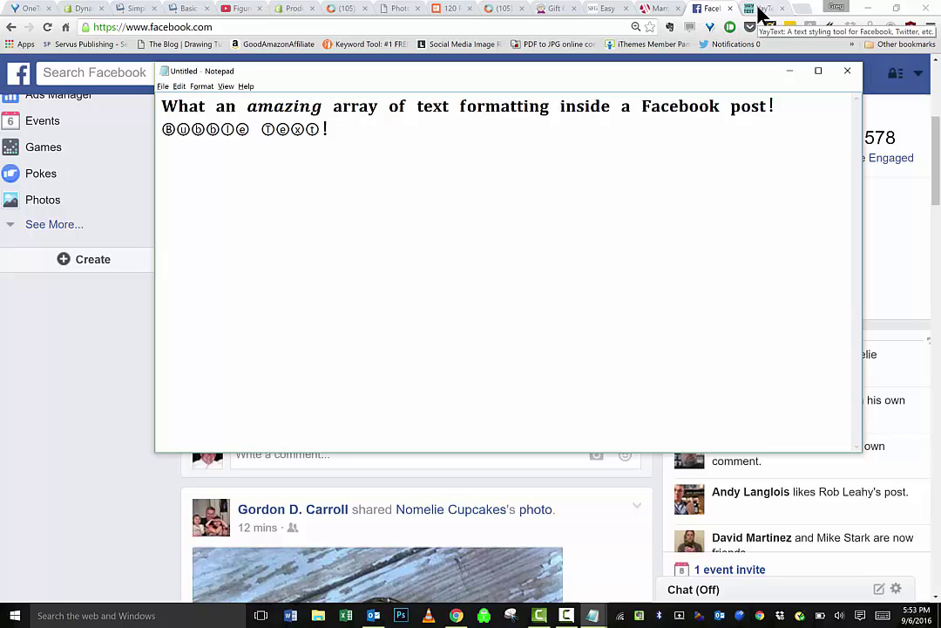
pyautogui.write('.')
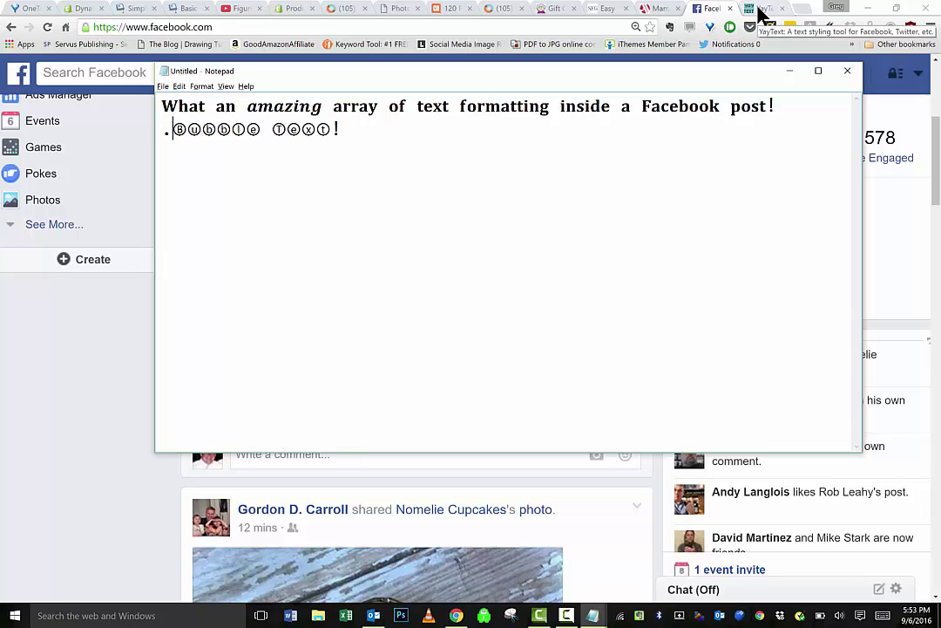
pyautogui.press('BackSpace')
pyautogui.write('•')
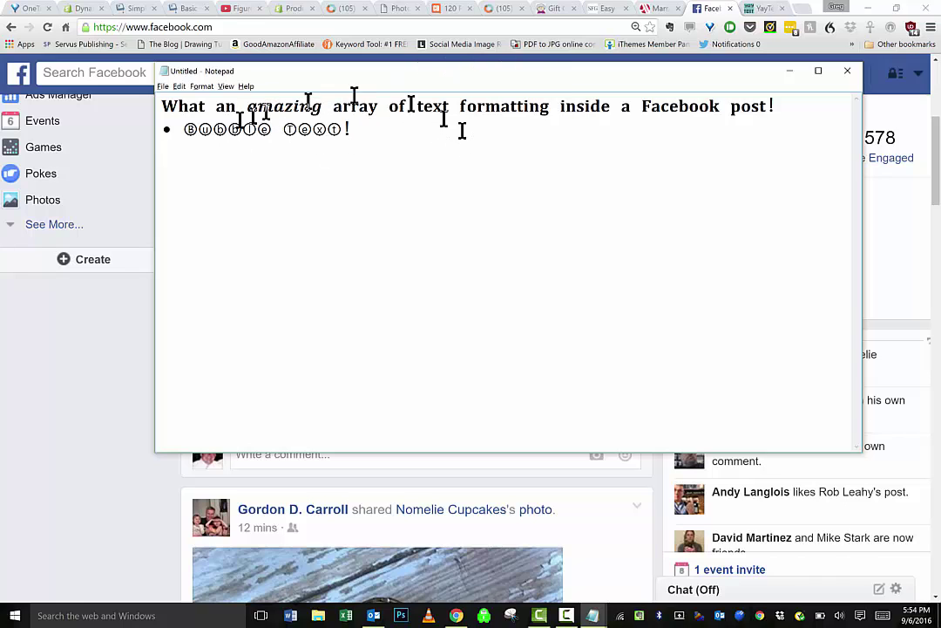
# Select YayText's input, then select the whole Notepad draft with heading and 'Bubble Text!' bullet
pyautogui.click(763, 13)
pyautogui.scroll(6, 523, 261)
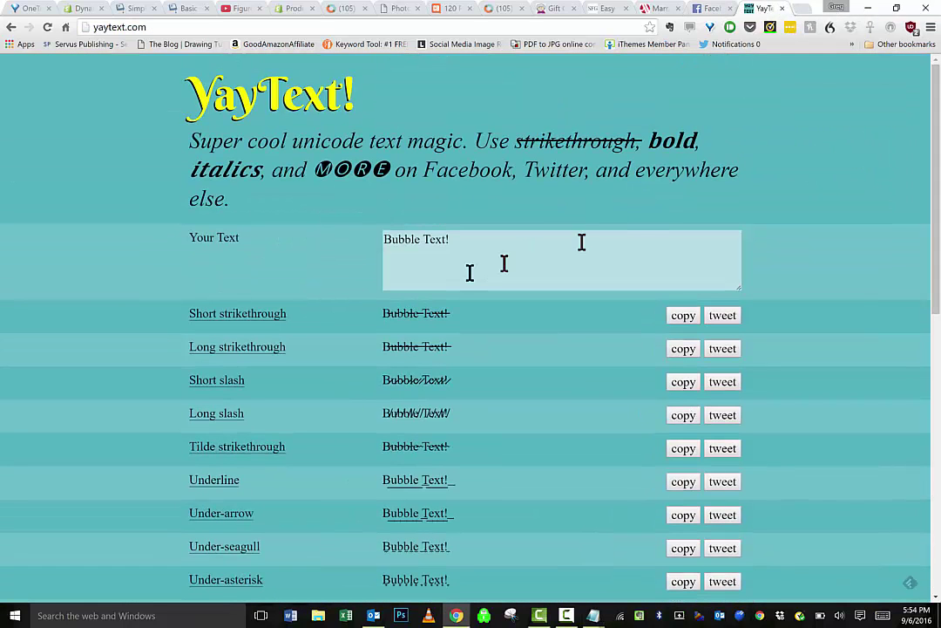
pyautogui.tripleClick(466, 255)
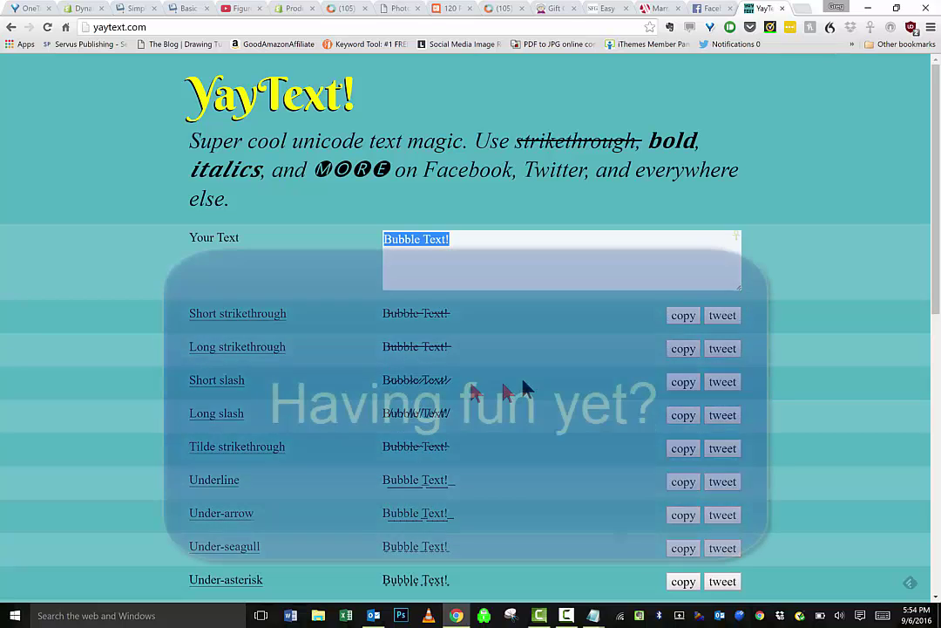
pyautogui.hotkey('alt', 'Tab')
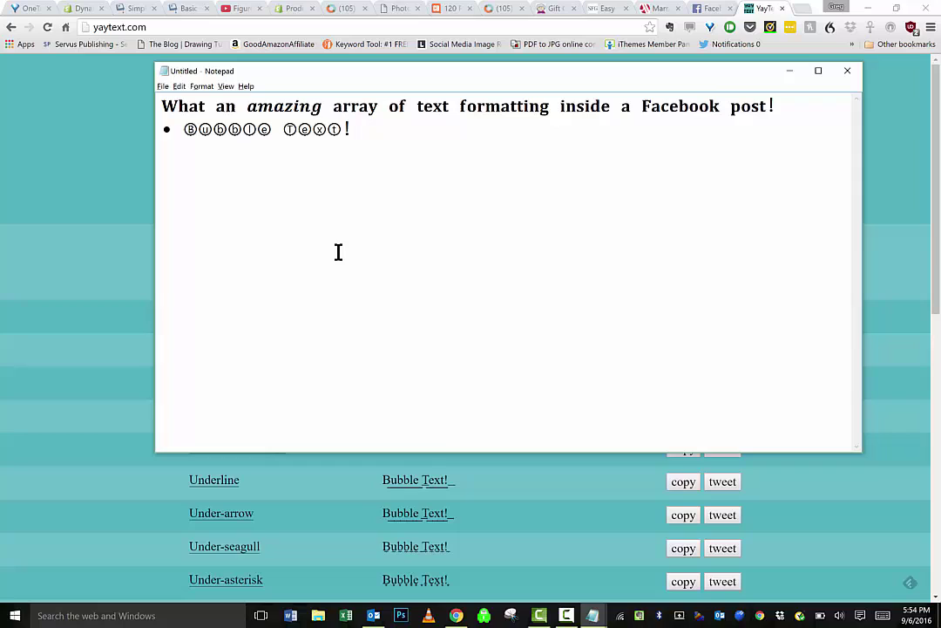
pyautogui.hotkey('ctrl', 'a')
pyautogui.hotkey('ctrl', 'c')
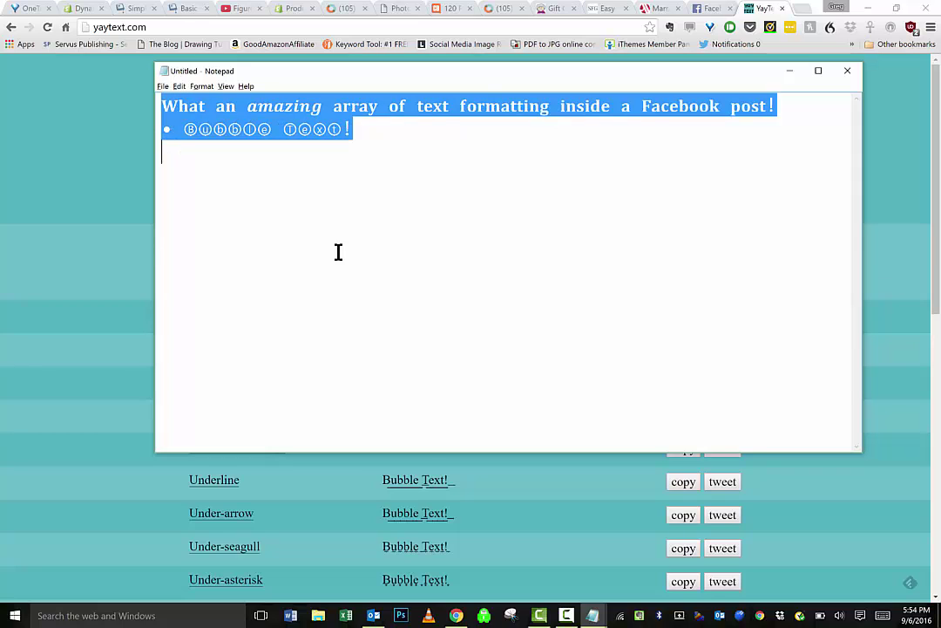
# Paste the formatted two-line draft as a comment on the italics post and publish it
pyautogui.click(702, 11)
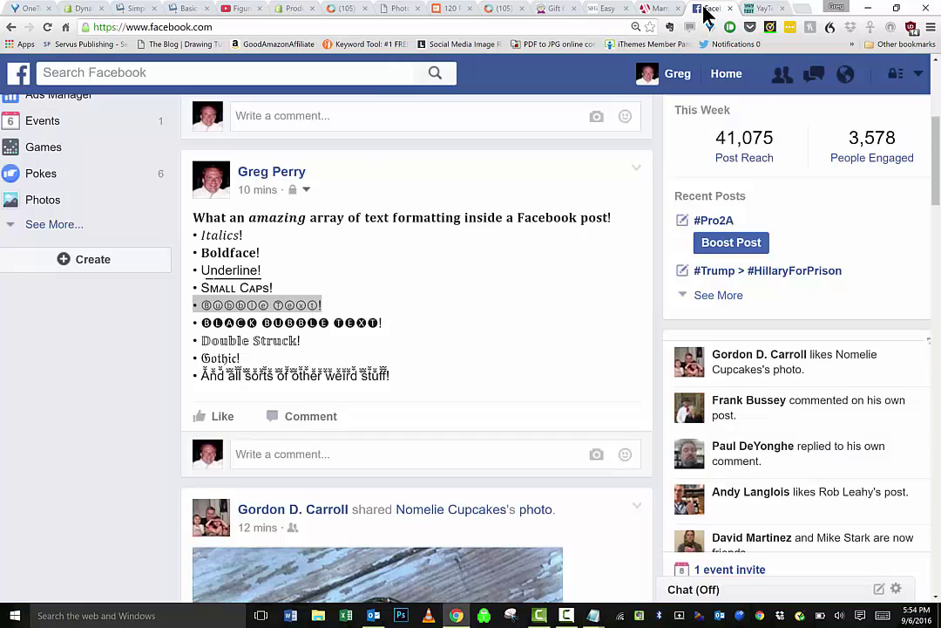
pyautogui.click(332, 115)
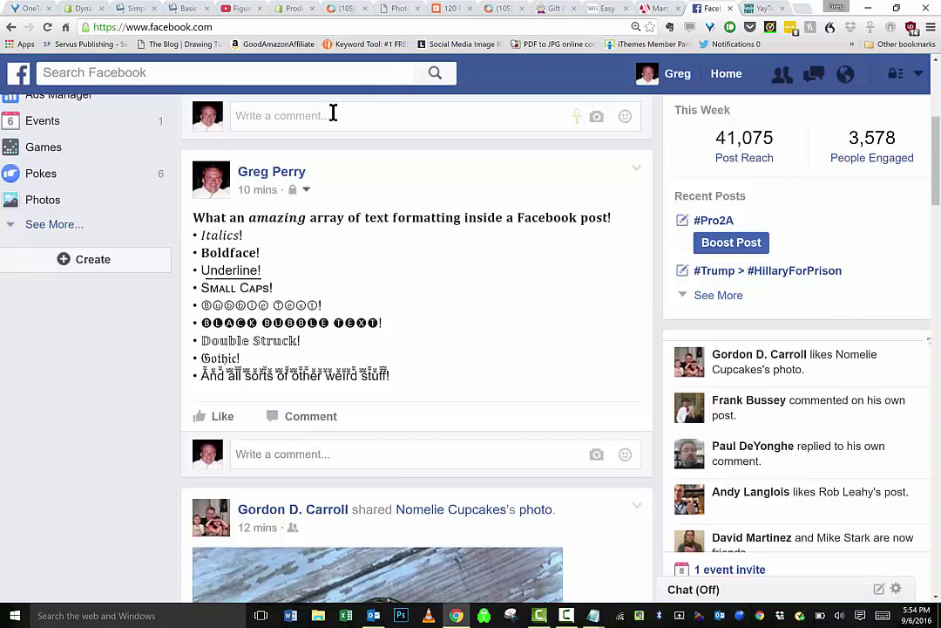
pyautogui.hotkey('ctrl', 'v')
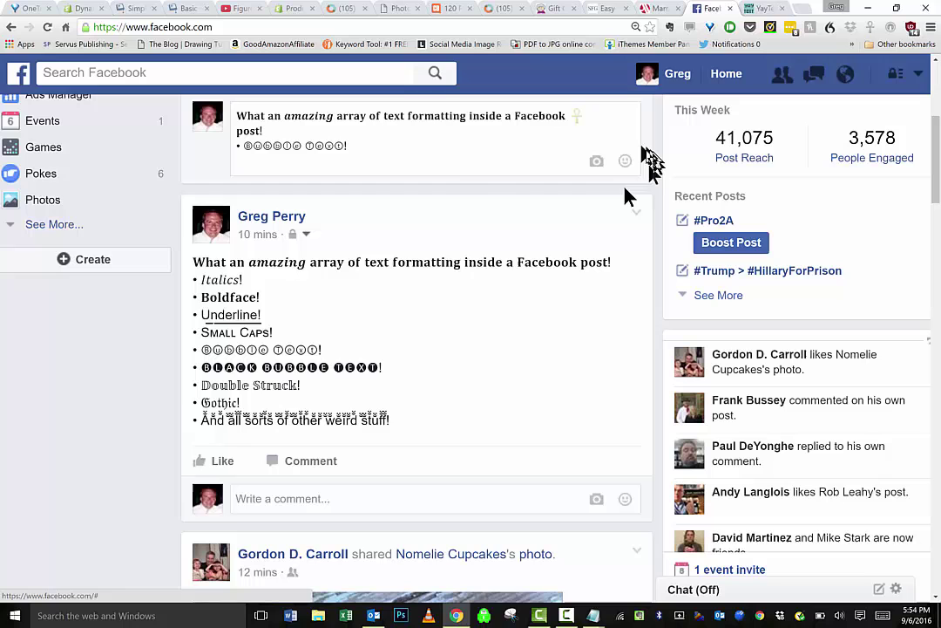
pyautogui.hotkey('shift', 'Return')
pyautogui.press('Return')
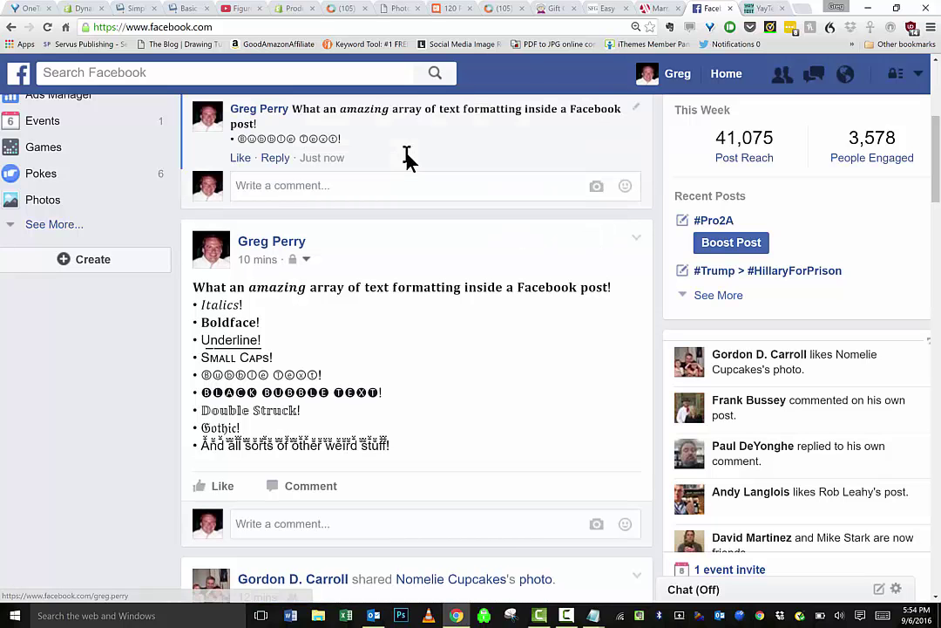
pyautogui.scroll(4, 705, 118)
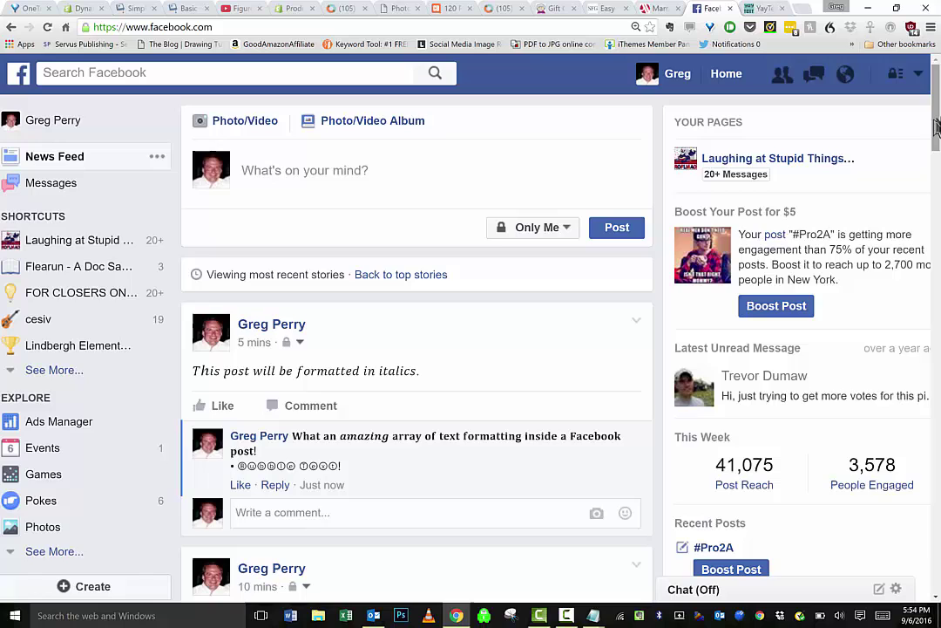
# Highlight 'This post will be formatted in italics.' in the News Feed post
pyautogui.scroll(-3, 444, 251)
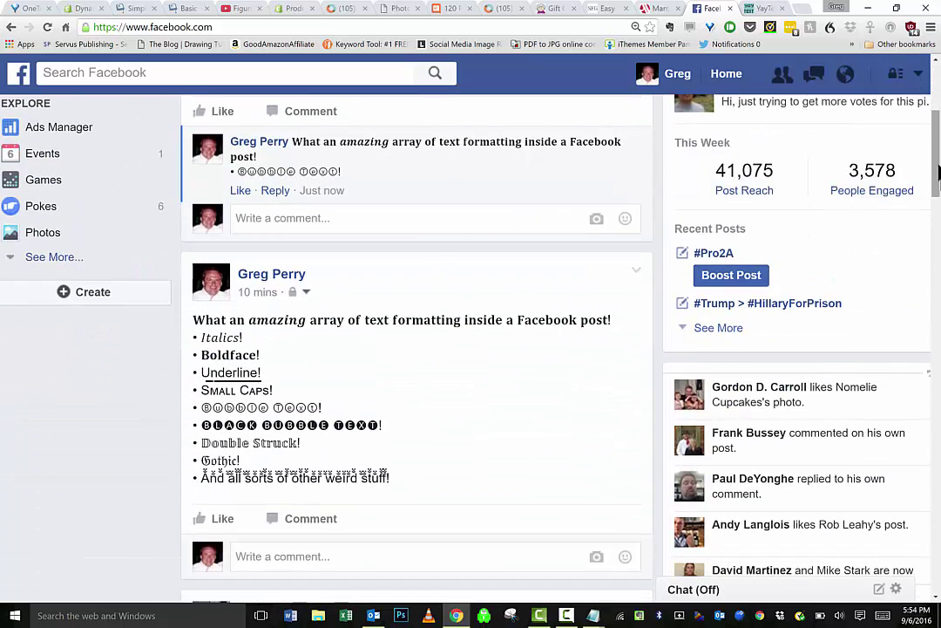
pyautogui.scroll(2, 433, 247)
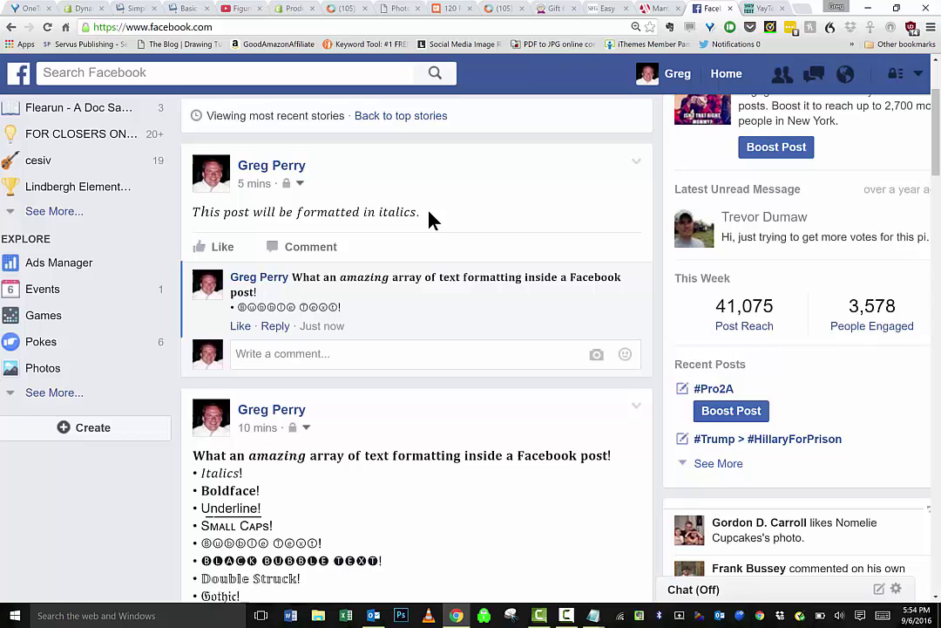
pyautogui.moveTo(421, 214); pyautogui.dragTo(190, 217)
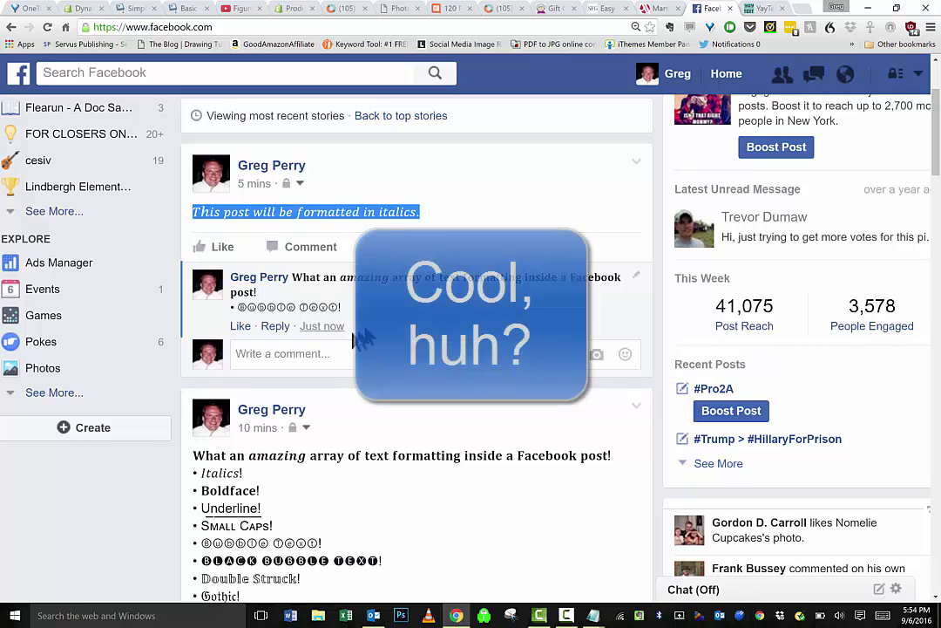
pyautogui.hotkey('alt', 'Tab')
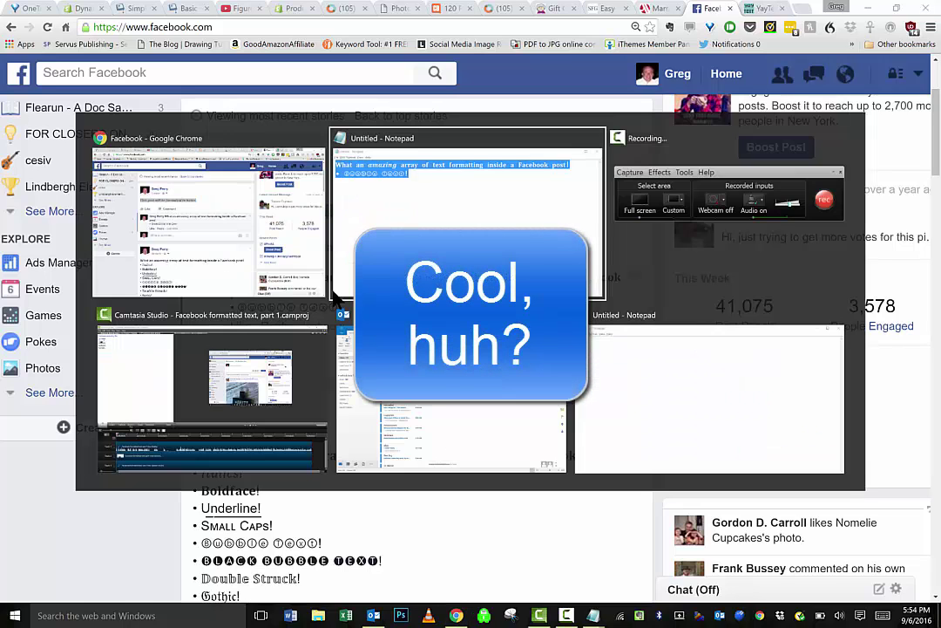
pyautogui.click(389, 209)
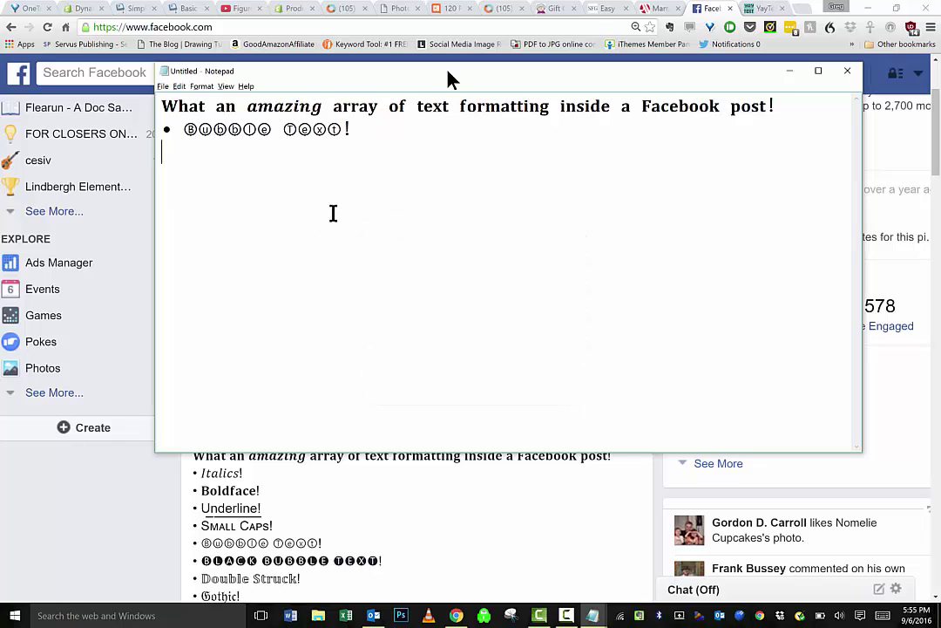
pyautogui.click(758, 11)
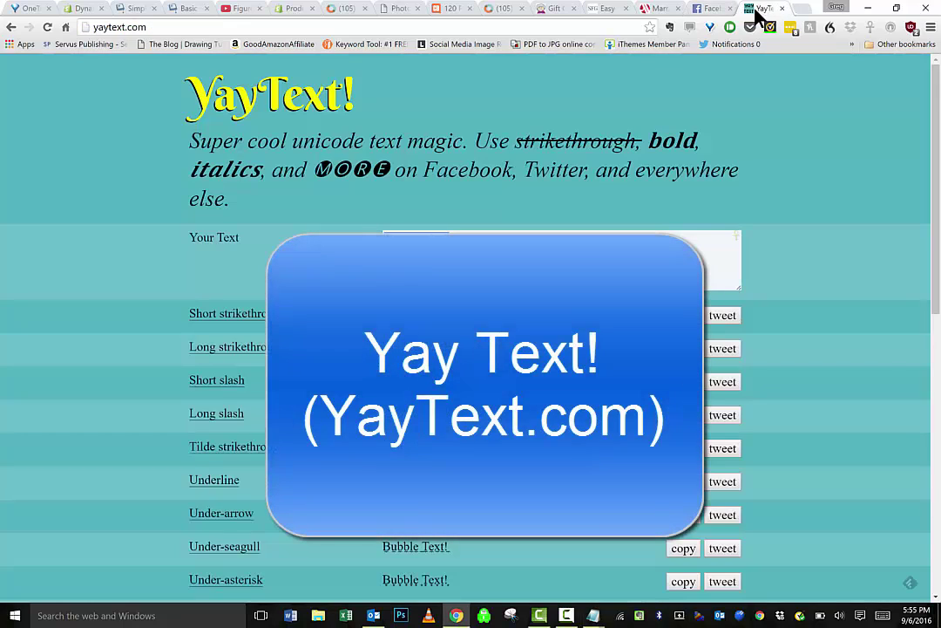
pyautogui.click(710, 11)
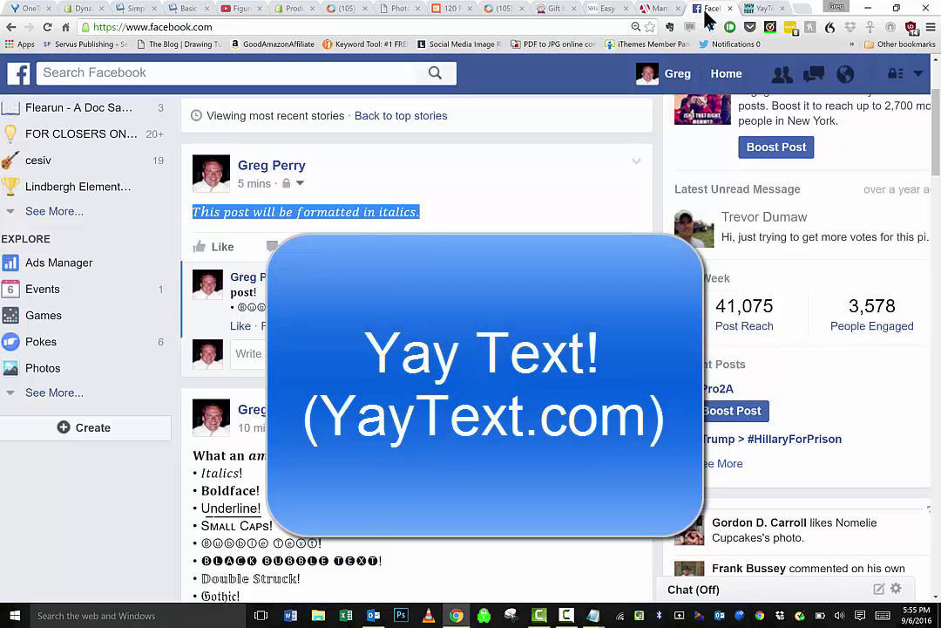
pyautogui.scroll(-2, 410, 488)
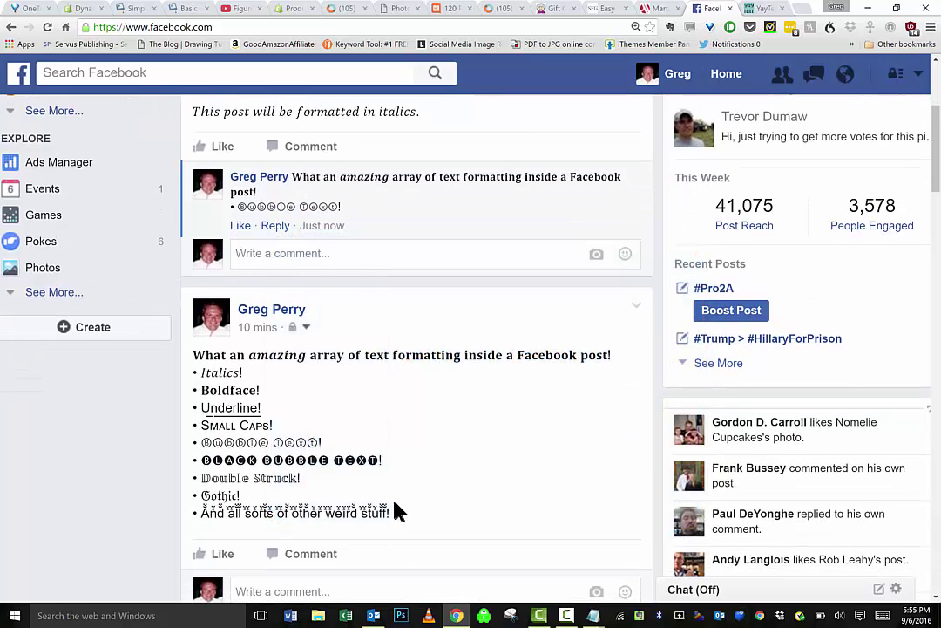
pyautogui.moveTo(394, 502); pyautogui.dragTo(188, 360)
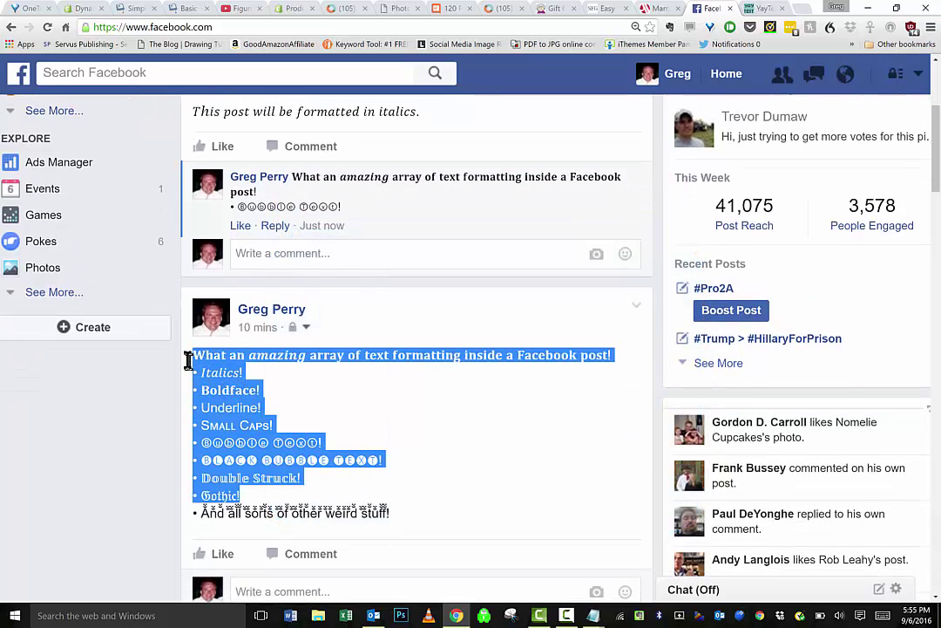
pyautogui.click(273, 416)
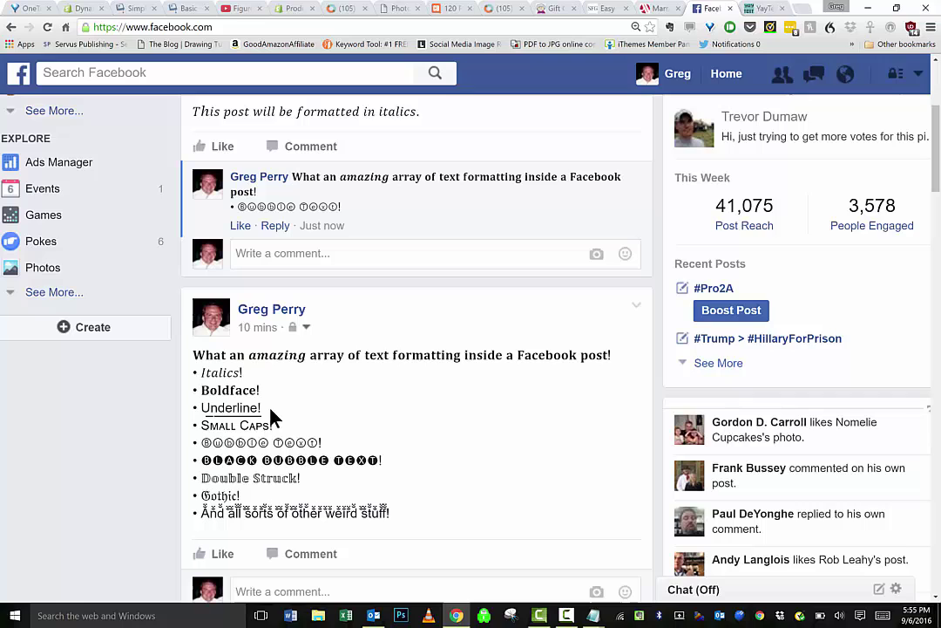